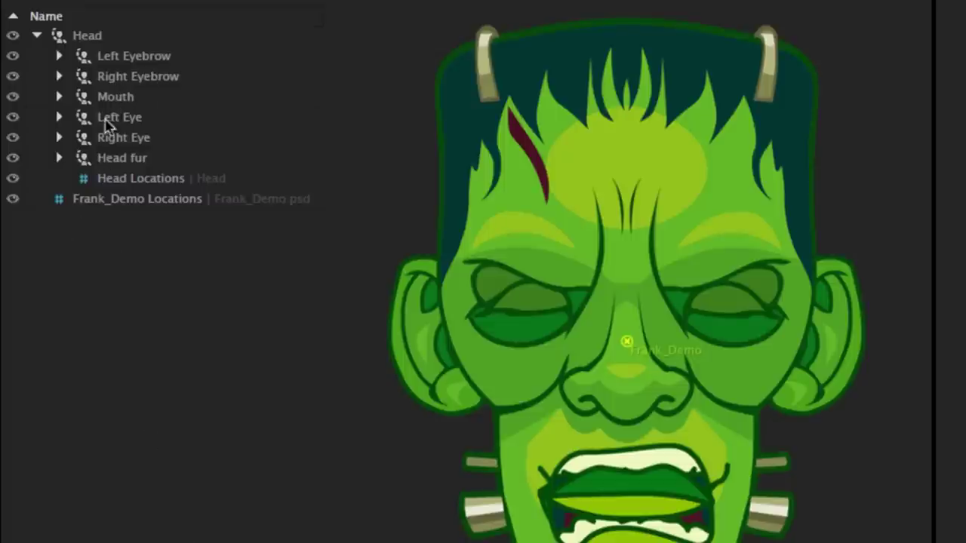
- Expand the Mouth group in the Puppet panel to show viseme layers like Neutral and Smile
{"action": "left_click", "coordinate": [60, 98]}
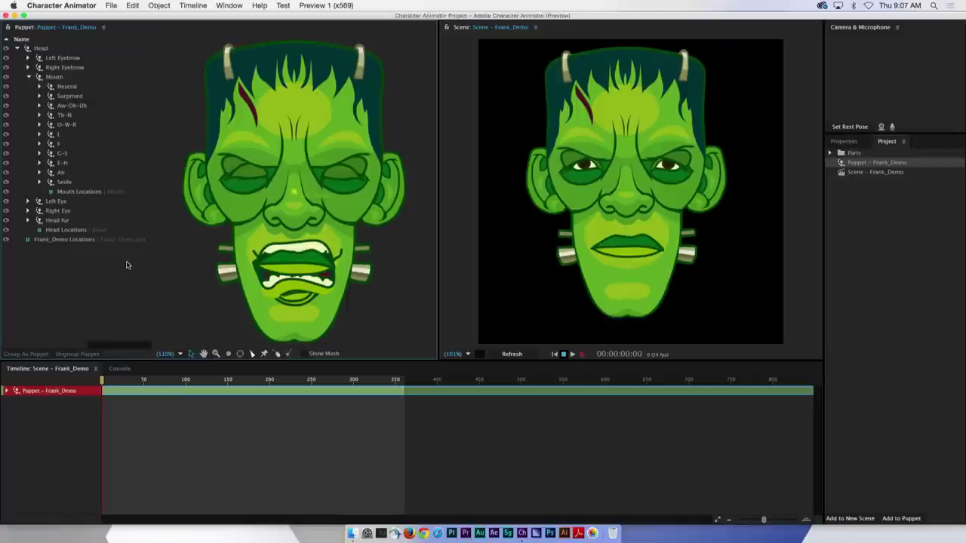
- Open the puppet's source artwork Frank_Demo.psd in Photoshop with Edit Original (Cmd+E)
{"action": "key", "text": "super+e"}
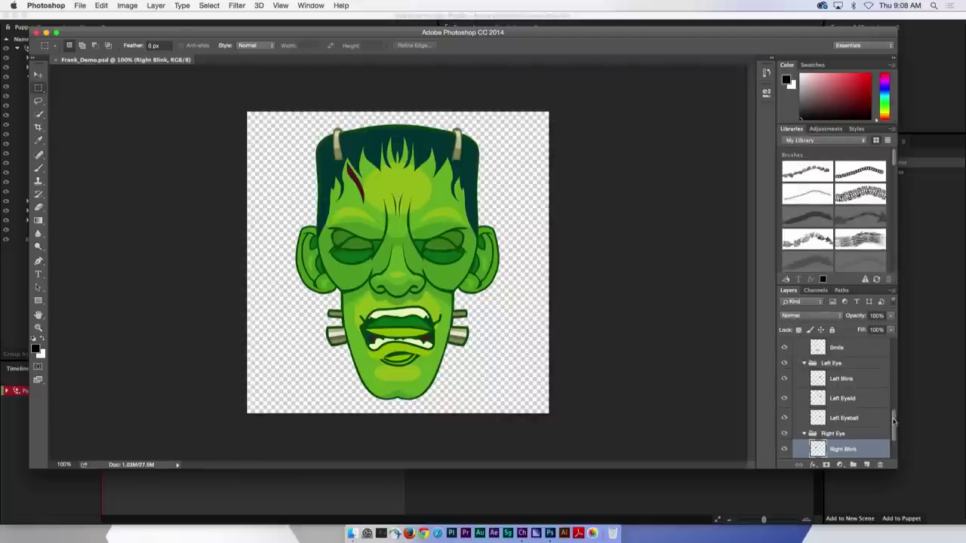
- Scroll through the Frank_Demo layers from the eyebrows down to the Head fur layer
{"action": "left_click_drag", "start_coordinate": [893, 421], "coordinate": [896, 342]}
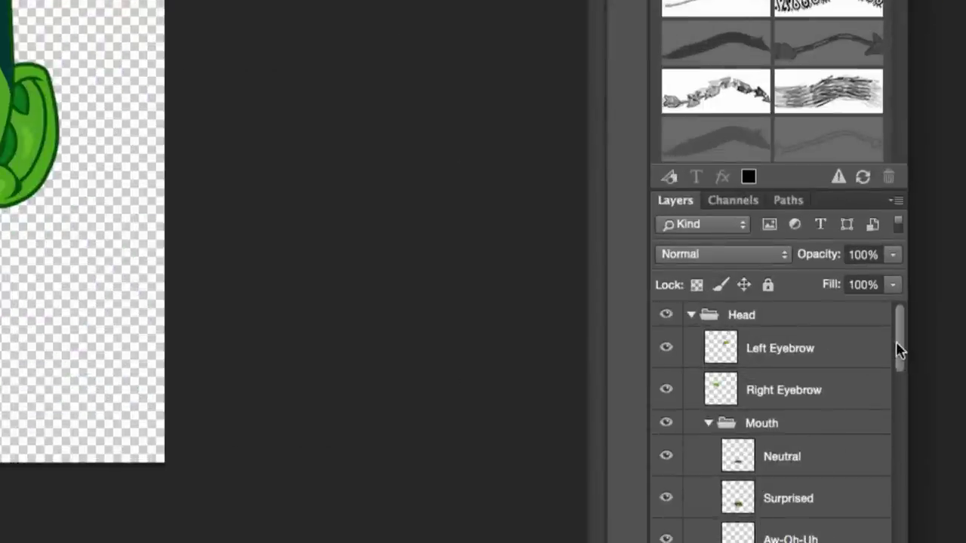
{"action": "left_click_drag", "start_coordinate": [896, 341], "coordinate": [875, 533]}
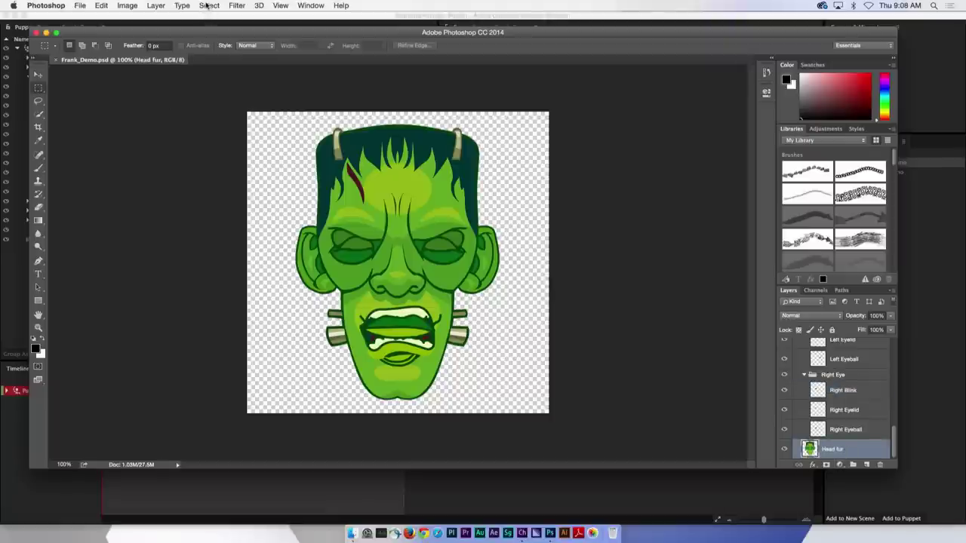
- Apply a Ripple distortion (amount 100, Medium size) to Head fur, then return to Character Animator
{"action": "left_click", "coordinate": [232, 6]}
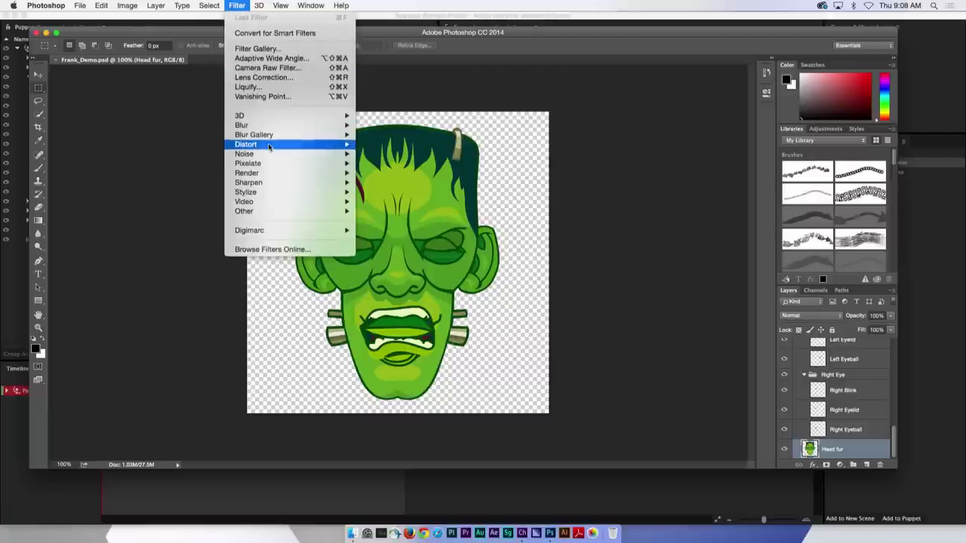
{"action": "mouse_move", "coordinate": [268, 147]}
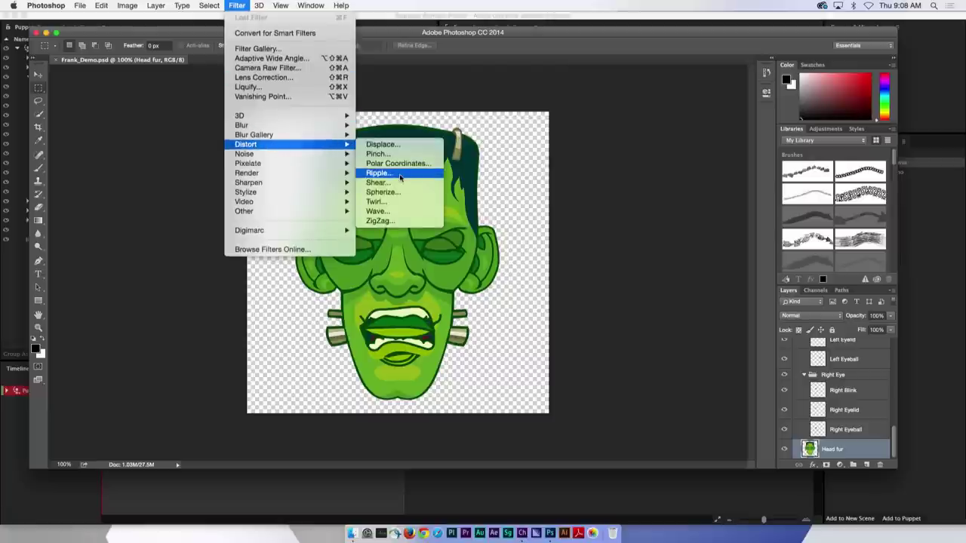
{"action": "left_click", "coordinate": [400, 174]}
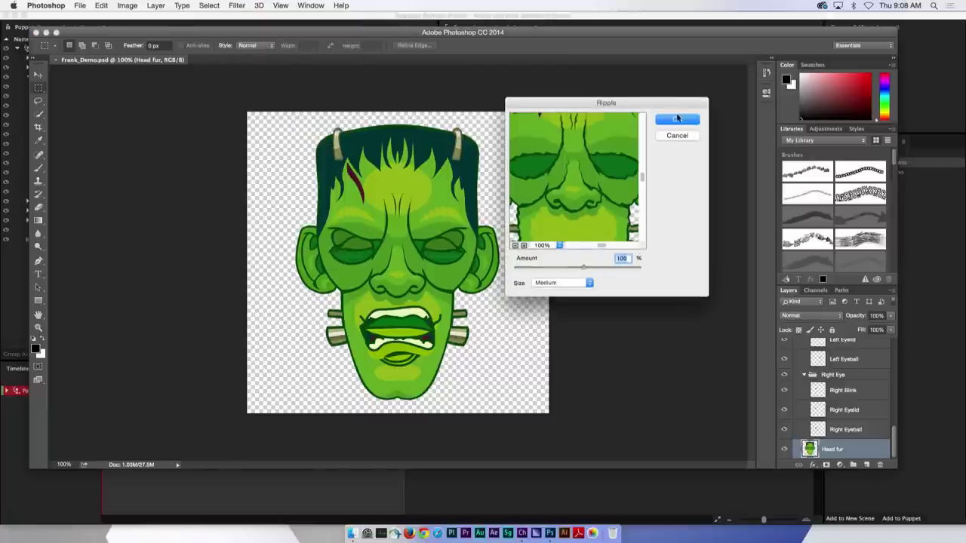
{"action": "left_click", "coordinate": [677, 120]}
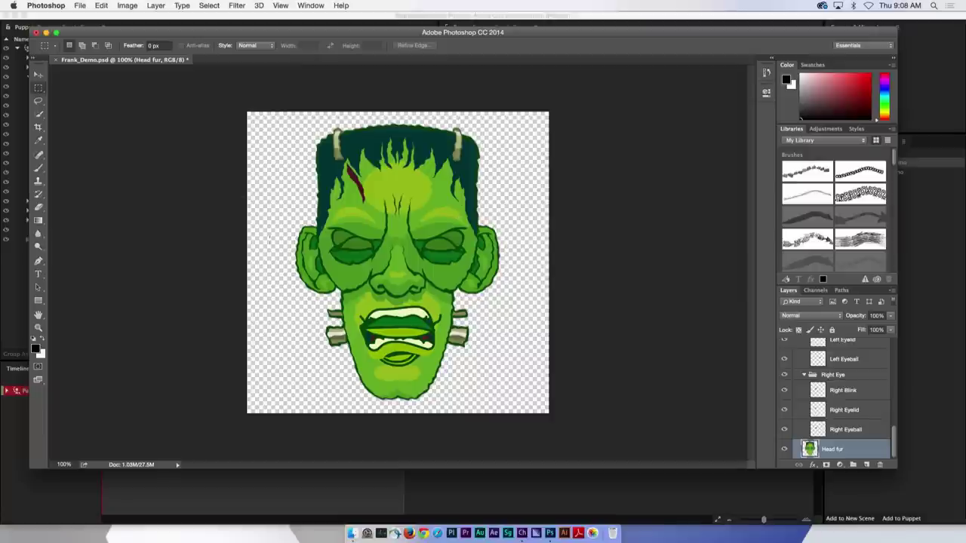
{"action": "key", "text": "super+Tab"}
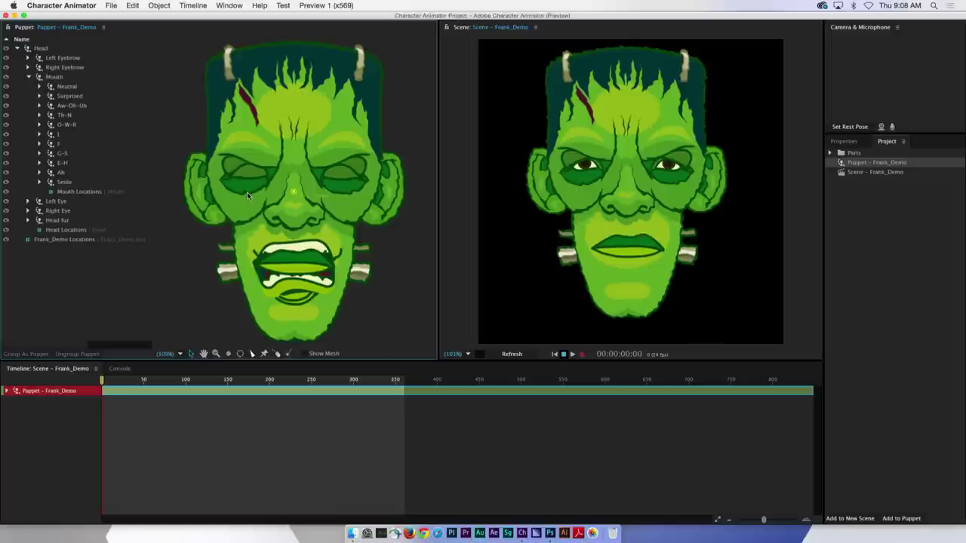
- Step backward twice in Photoshop to remove the ripple, then hide Photoshop
{"action": "key", "text": "super+Tab"}
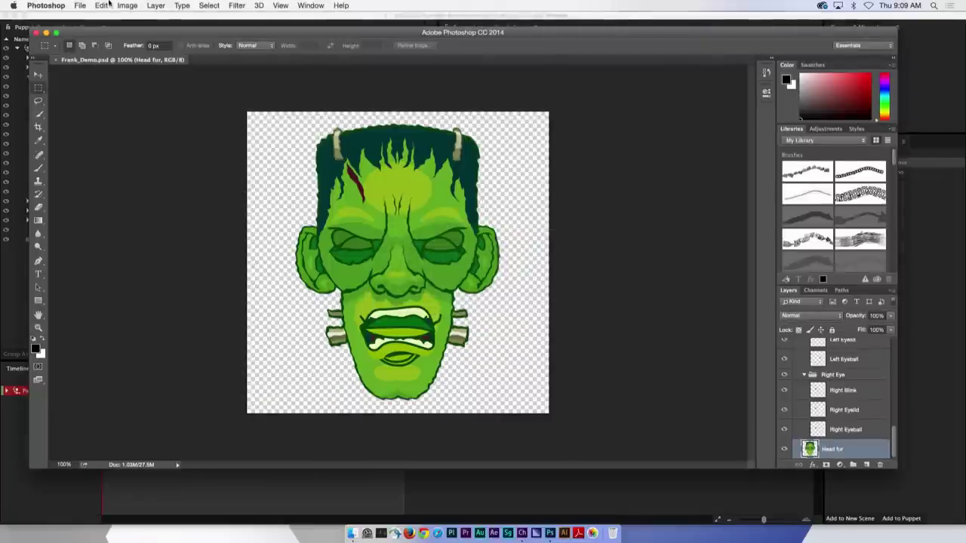
{"action": "left_click", "coordinate": [101, 5]}
{"action": "left_click", "coordinate": [121, 35]}
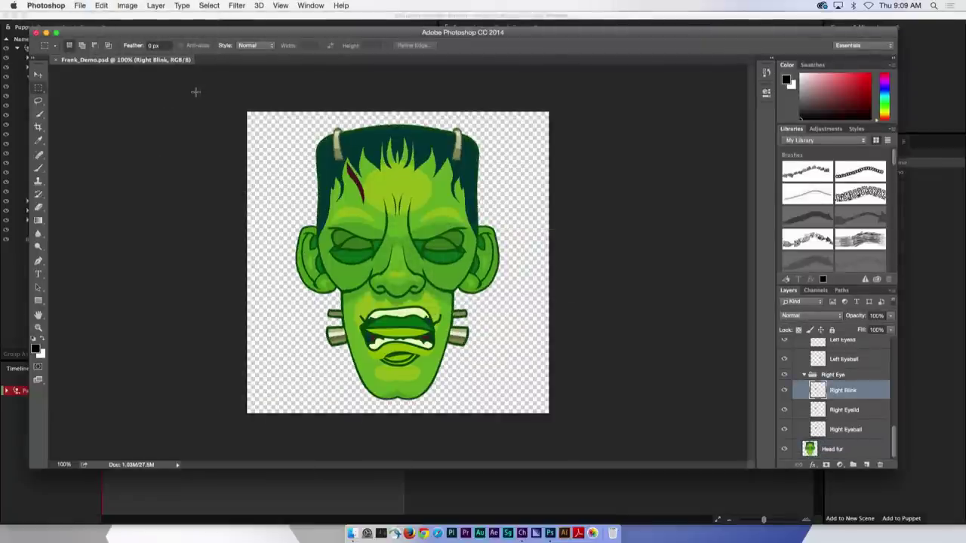
{"action": "key", "text": "super+h"}
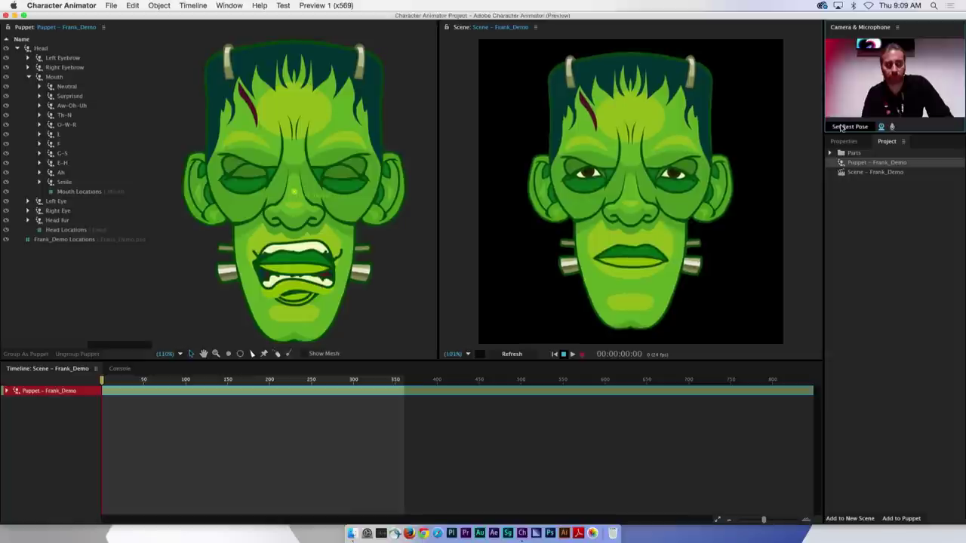
- Turn on microphone input and check the Frank_Demo scene's 24 fps, 600 × 600 px settings
{"action": "left_click", "coordinate": [892, 127]}
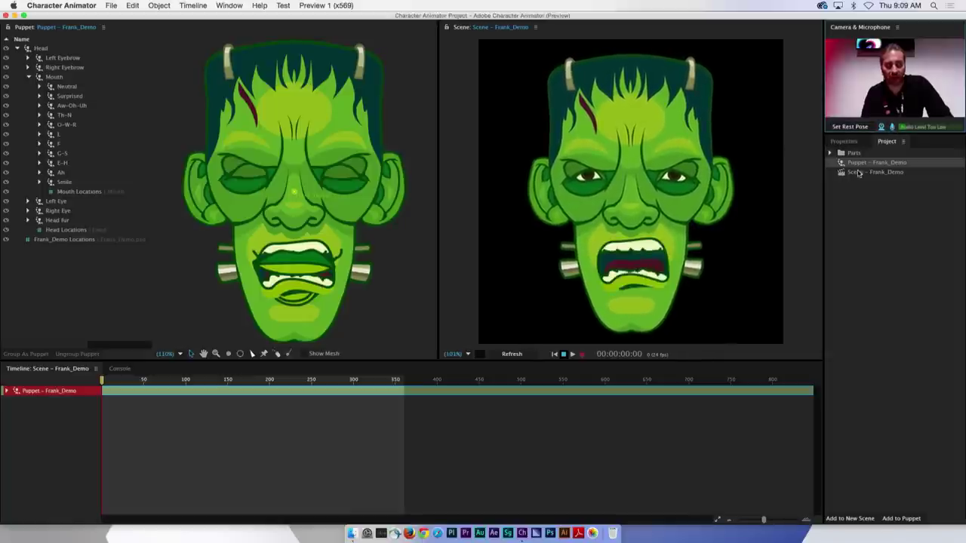
{"action": "left_click", "coordinate": [858, 172]}
{"action": "left_click", "coordinate": [845, 143]}
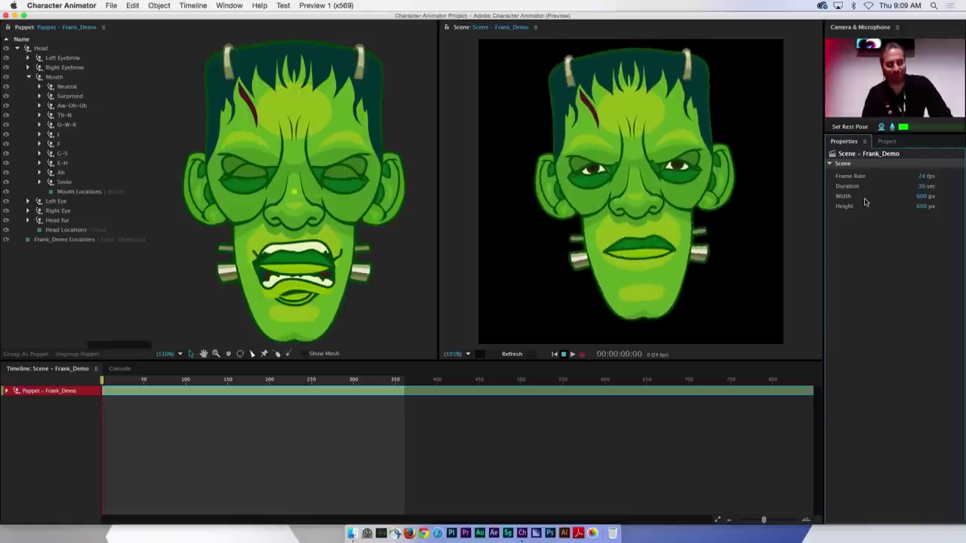
{"action": "left_click", "coordinate": [887, 141]}
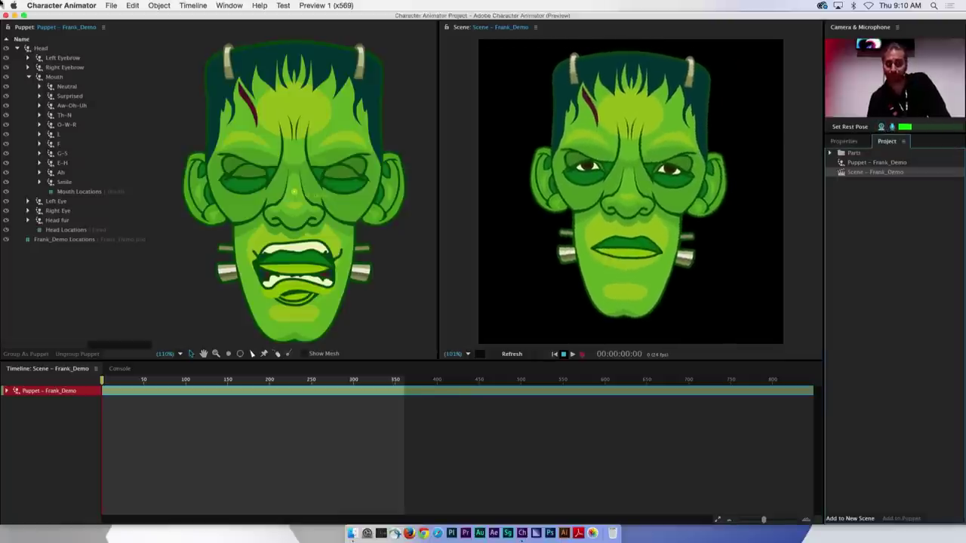
- Open the Character Animator Project_demo folder as the current project via File > Open Project
{"action": "left_click", "coordinate": [109, 5]}
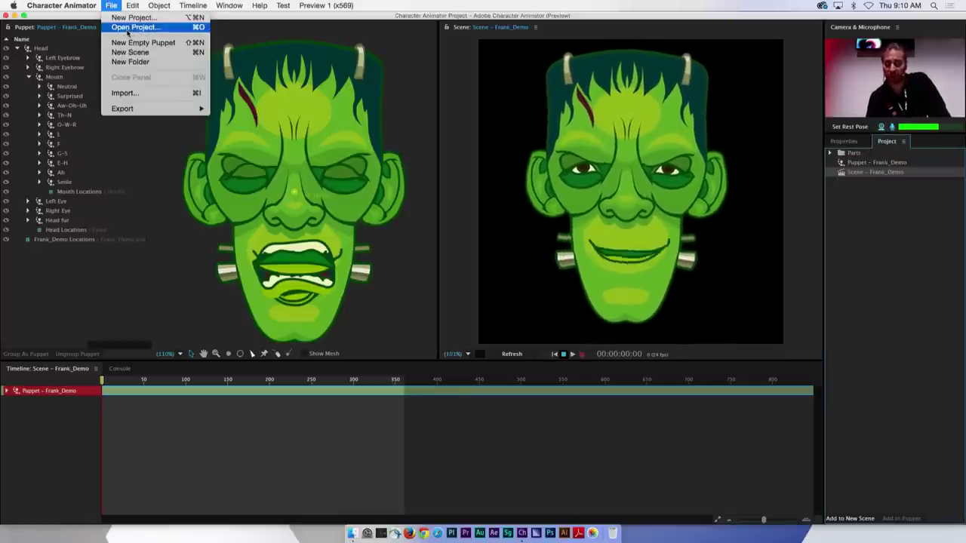
{"action": "left_click", "coordinate": [130, 27]}
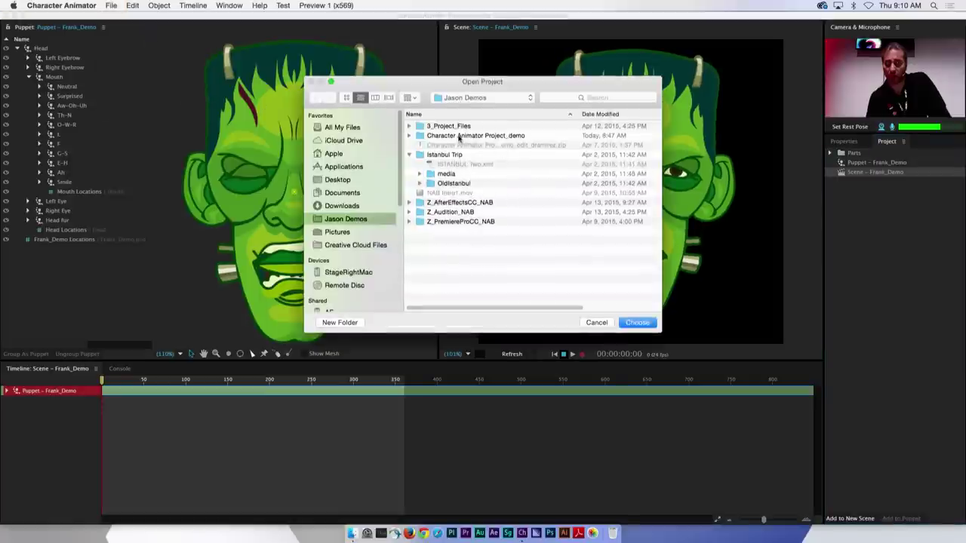
{"action": "left_click", "coordinate": [458, 137]}
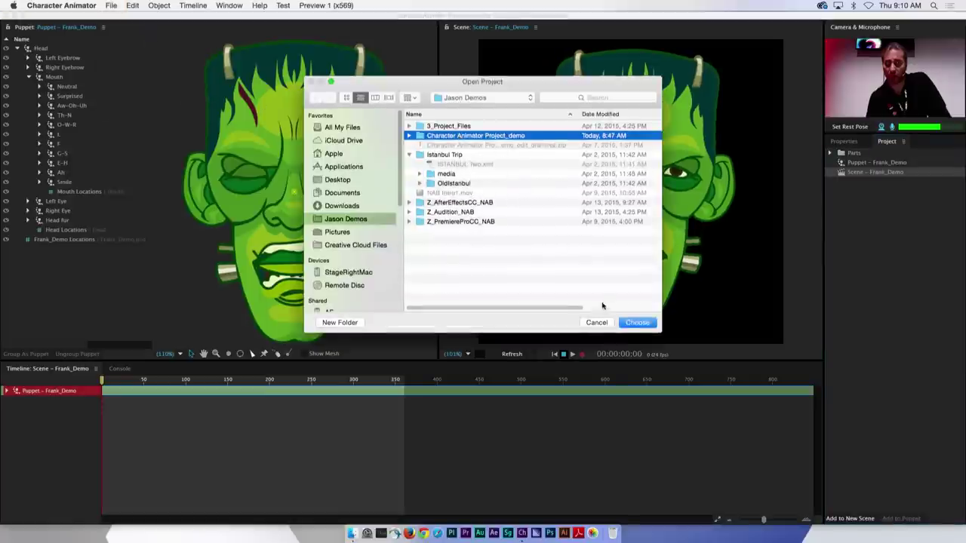
{"action": "left_click", "coordinate": [637, 322]}
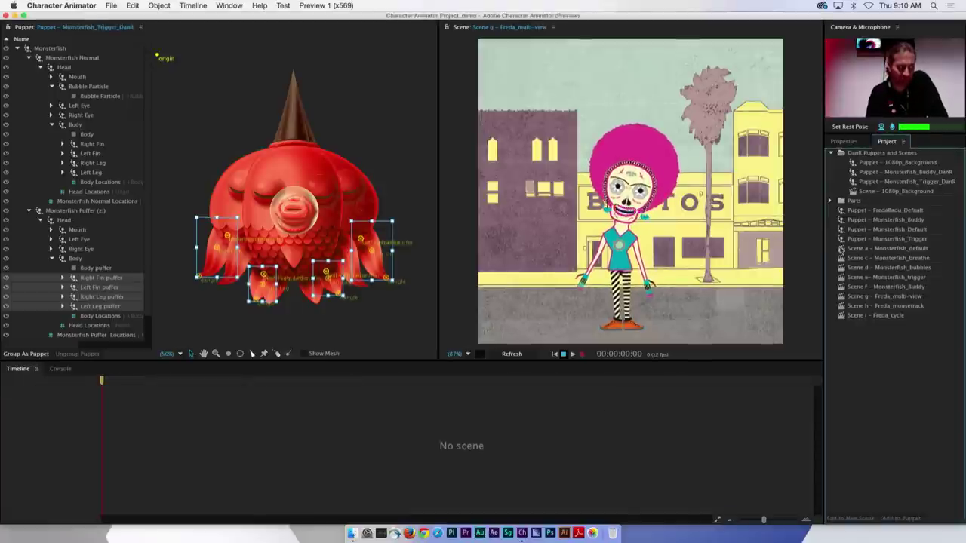
- Open Scene a – Monsterfish_default and preview the Monsterfish_Default puppet
{"action": "double_click", "coordinate": [841, 248]}
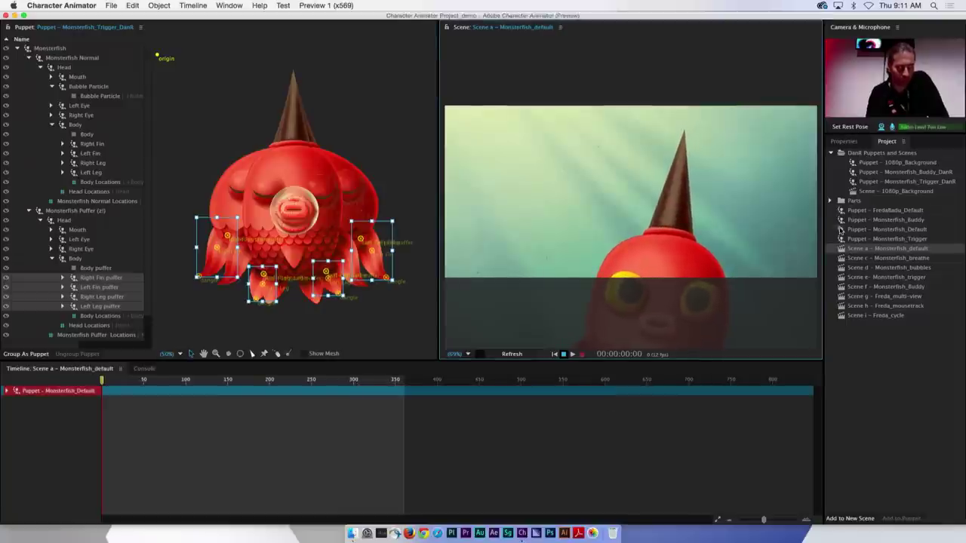
{"action": "double_click", "coordinate": [840, 229]}
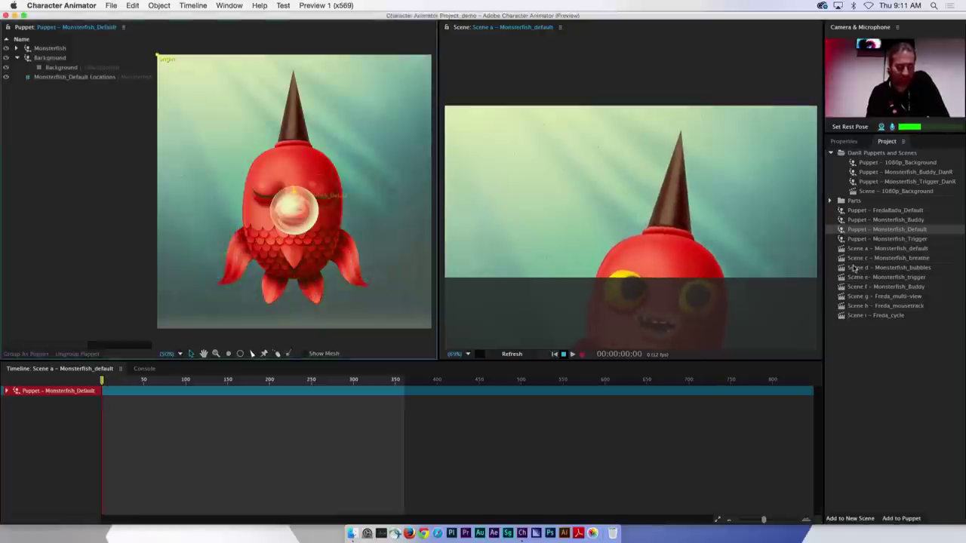
{"action": "left_click", "coordinate": [845, 249]}
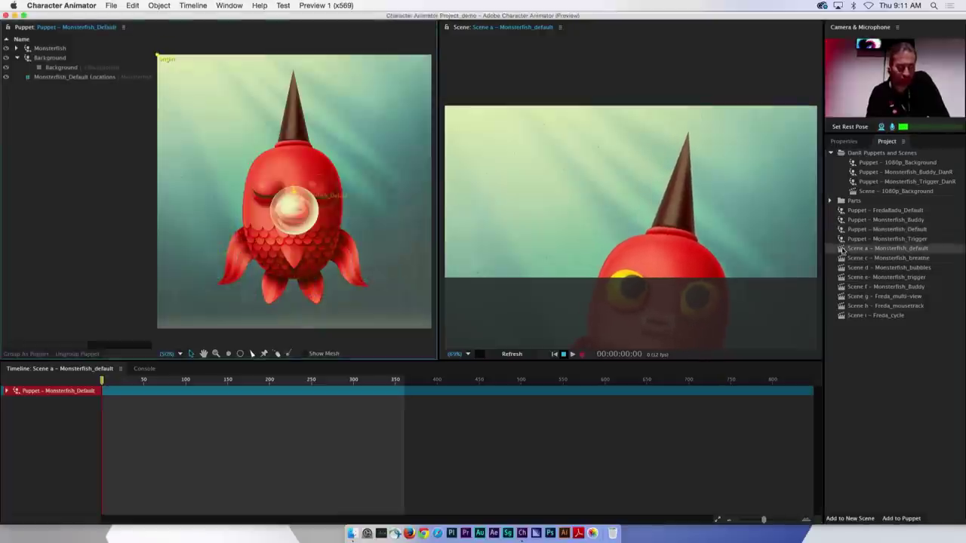
- Set the Monsterfish_default scene's frame rate to 24 fps and height to 1080 px
{"action": "left_click", "coordinate": [844, 142]}
{"action": "left_click", "coordinate": [910, 176]}
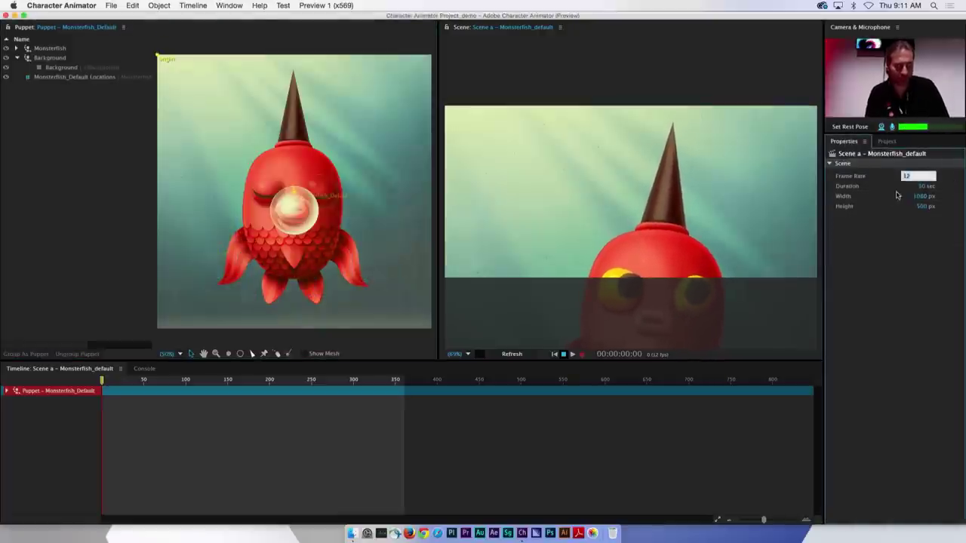
{"action": "type", "text": "24"}
{"action": "key", "text": "Return"}
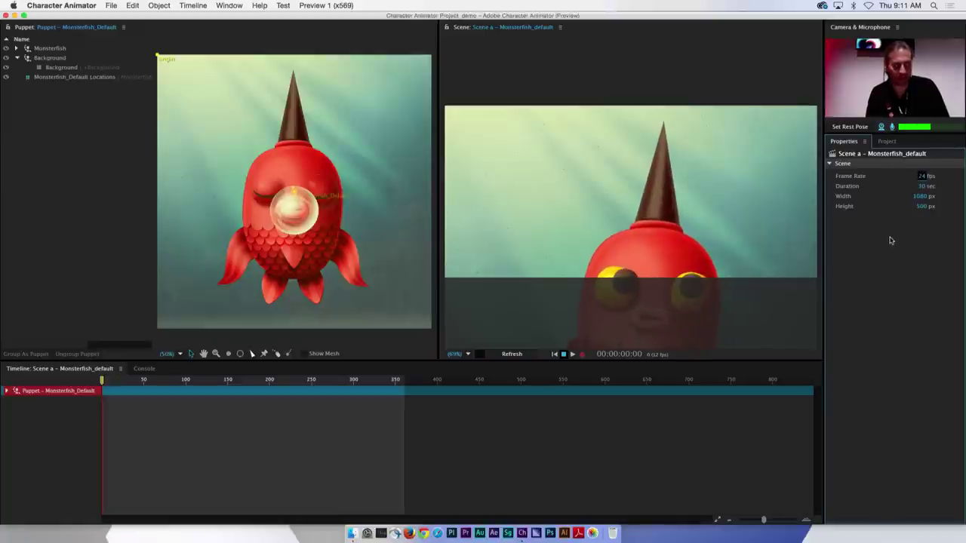
{"action": "left_click", "coordinate": [921, 206]}
{"action": "type", "text": "108"}
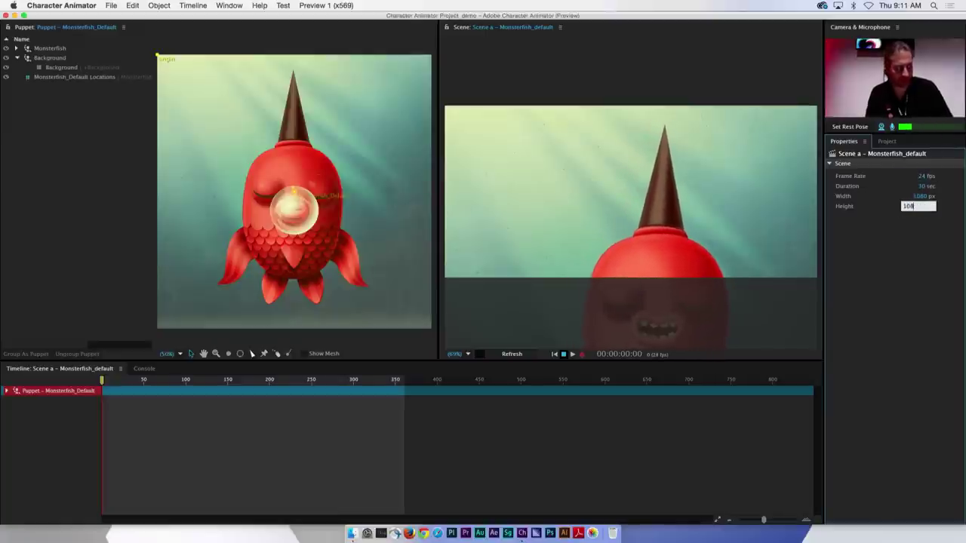
{"action": "type", "text": "0"}
{"action": "key", "text": "Return"}
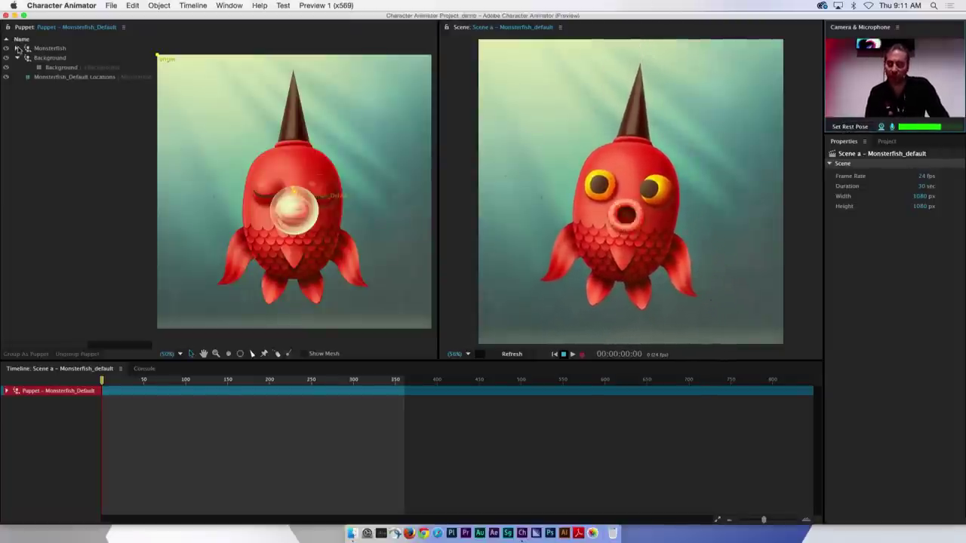
- Expand the Monsterfish group and lower Dangle Spring Stiffness from 100 to 7
{"action": "left_click", "coordinate": [16, 48], "text": "alt"}
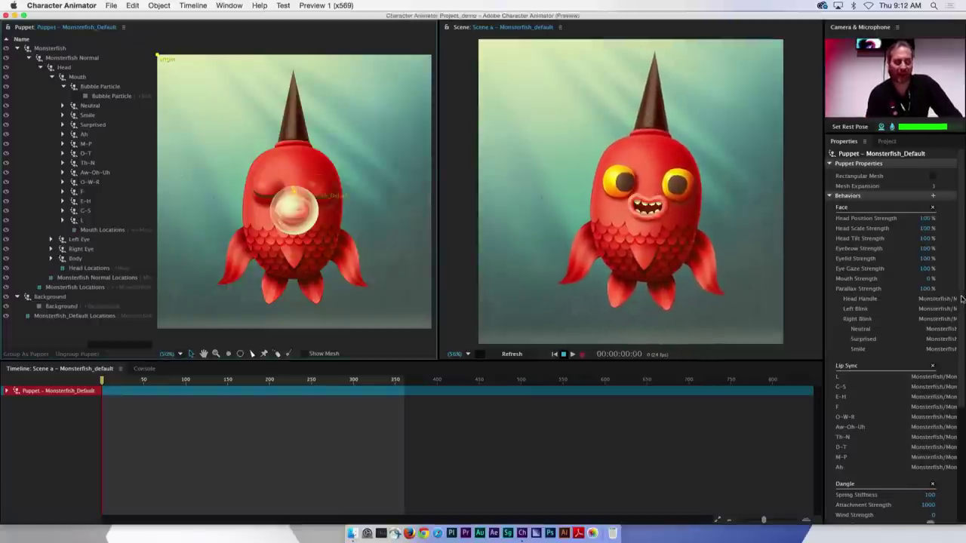
{"action": "scroll", "coordinate": [943, 324], "scroll_direction": "down", "scroll_amount": 5}
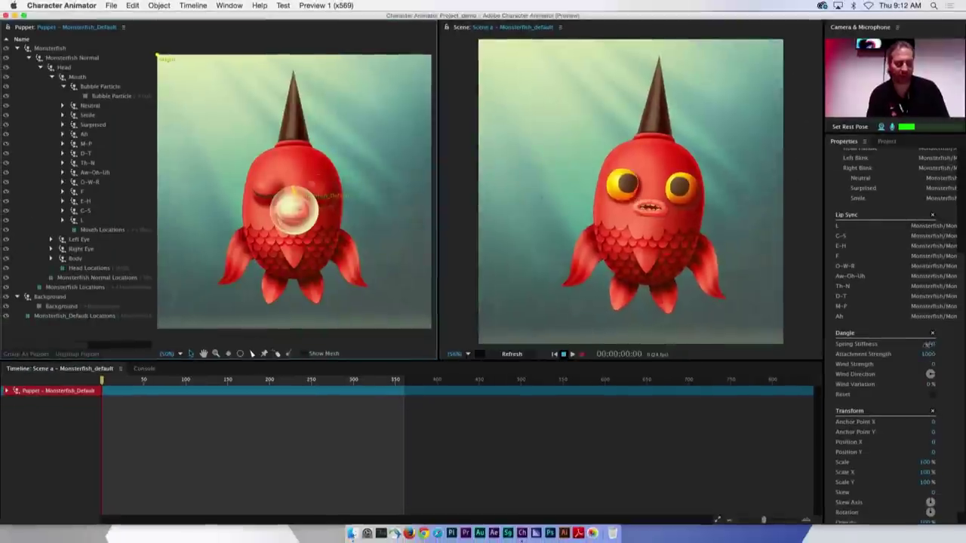
{"action": "left_click_drag", "start_coordinate": [933, 346], "coordinate": [877, 344]}
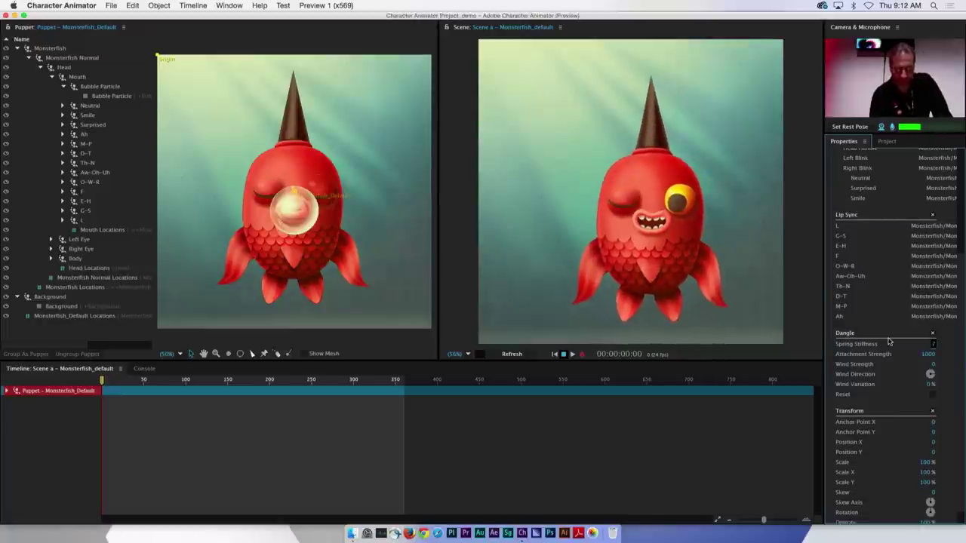
- Open Scene c – Monsterfish_breathe and set its frame rate to 24 fps
{"action": "left_click", "coordinate": [886, 142]}
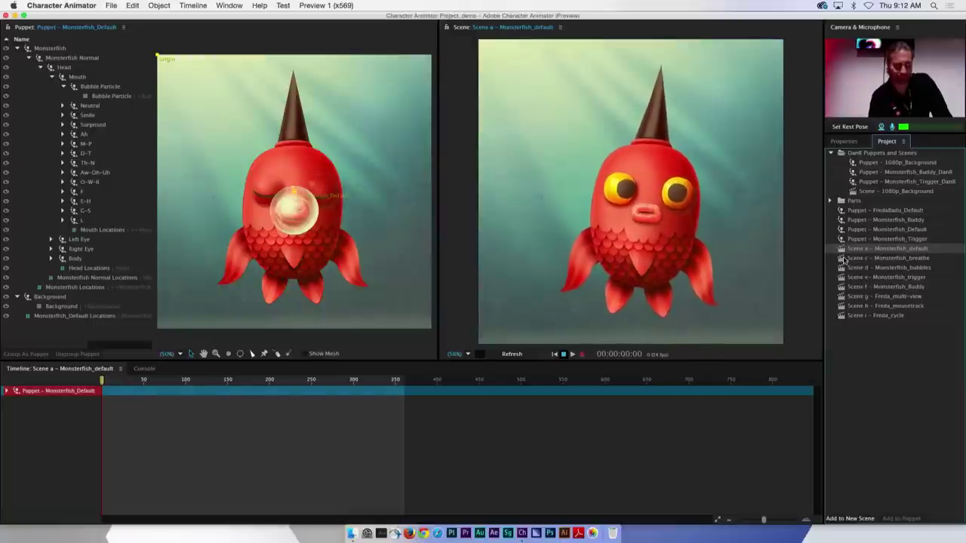
{"action": "double_click", "coordinate": [844, 258]}
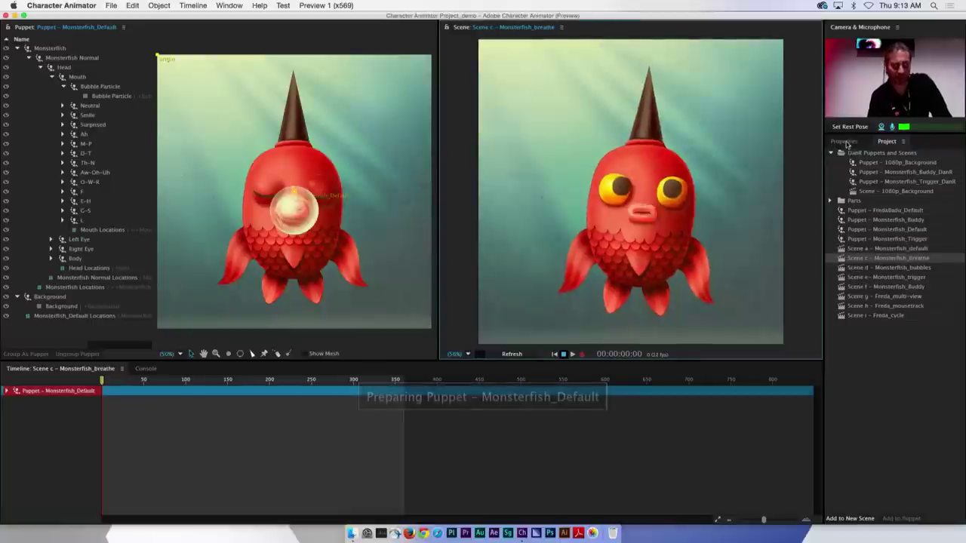
{"action": "left_click", "coordinate": [843, 142]}
{"action": "left_click", "coordinate": [922, 176]}
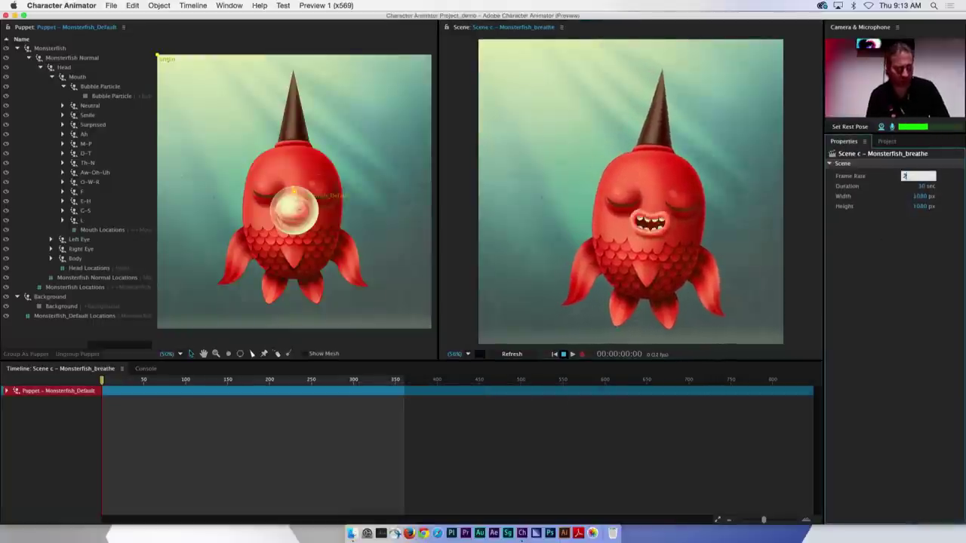
{"action": "type", "text": "24"}
{"action": "key", "text": "Return"}
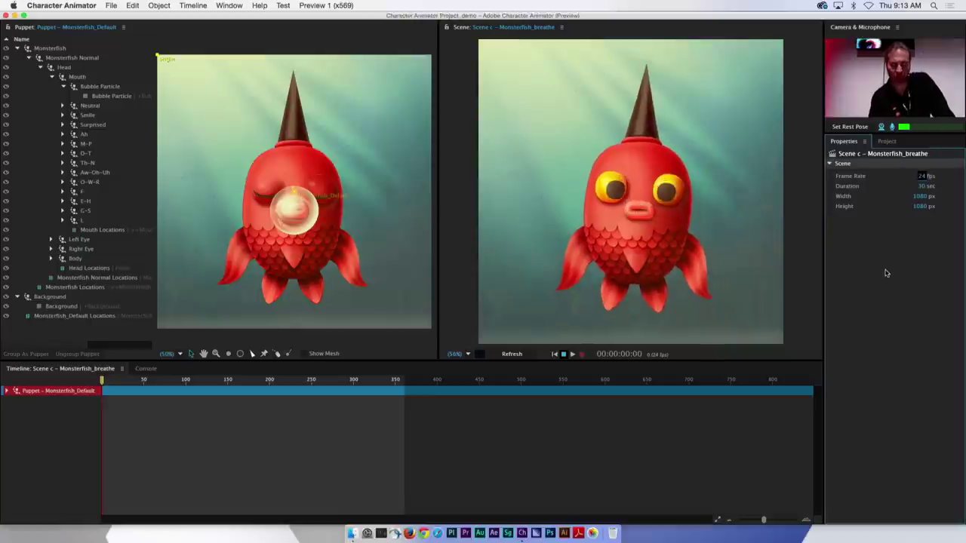
- Review the project items and breathe scene settings, then view the Monsterfish_Default puppet's properties
{"action": "left_click", "coordinate": [887, 141]}
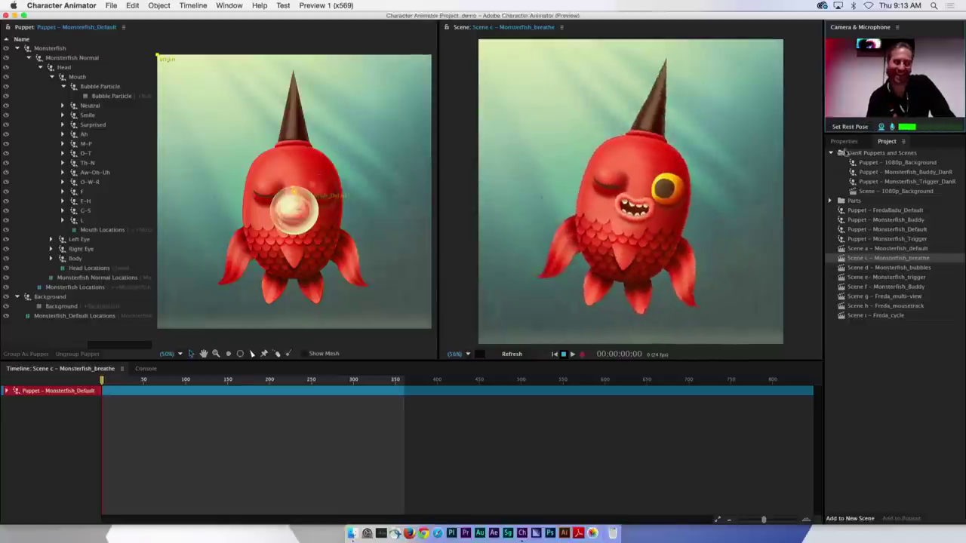
{"action": "left_click", "coordinate": [843, 141]}
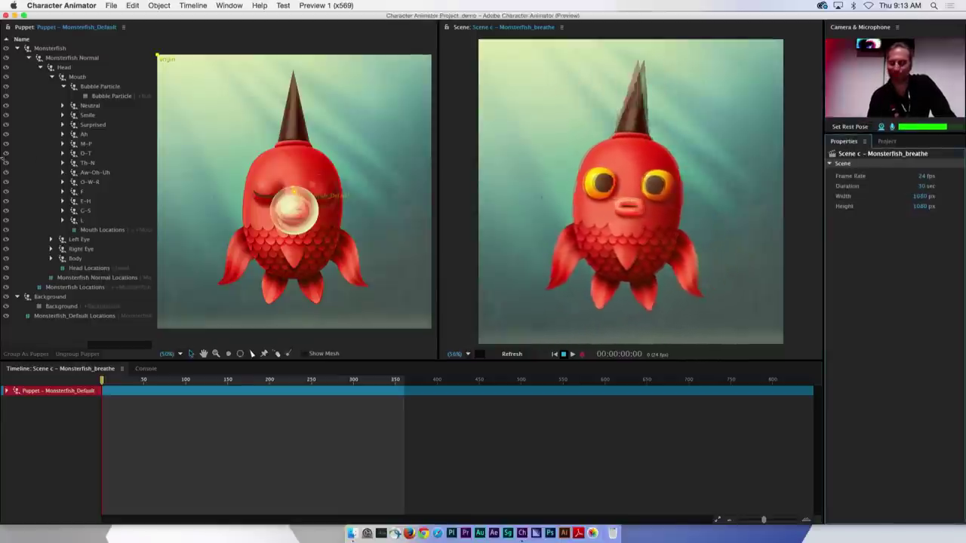
{"action": "left_click", "coordinate": [43, 160]}
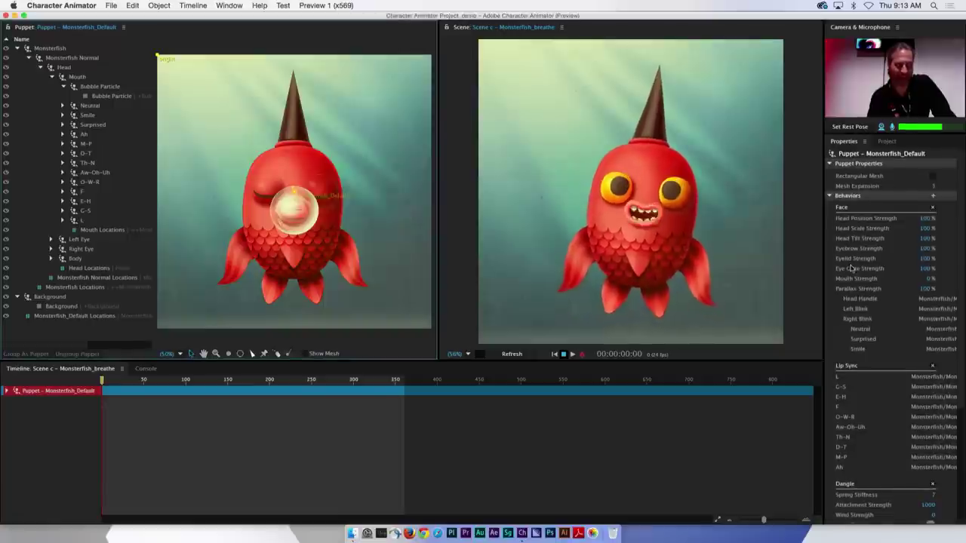
- Add Breathe to Monsterfish_Default so it scales between 103% minimum and 115% maximum
{"action": "left_click", "coordinate": [934, 196]}
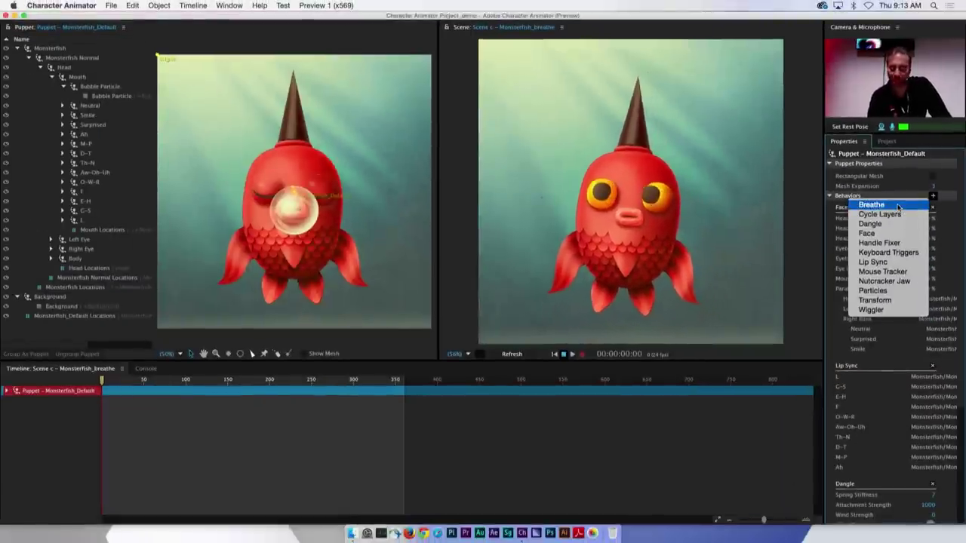
{"action": "left_click", "coordinate": [898, 206]}
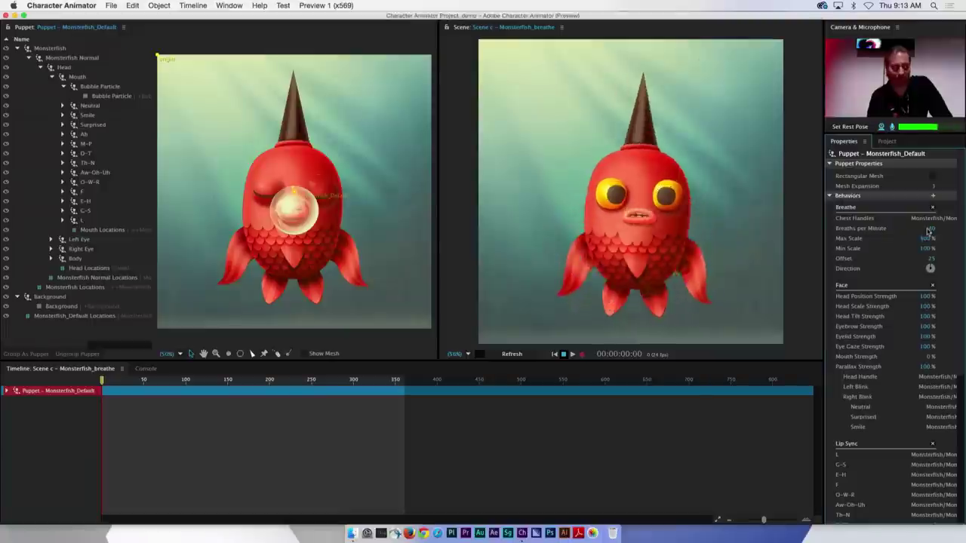
{"action": "left_click", "coordinate": [925, 238]}
{"action": "type", "text": "115"}
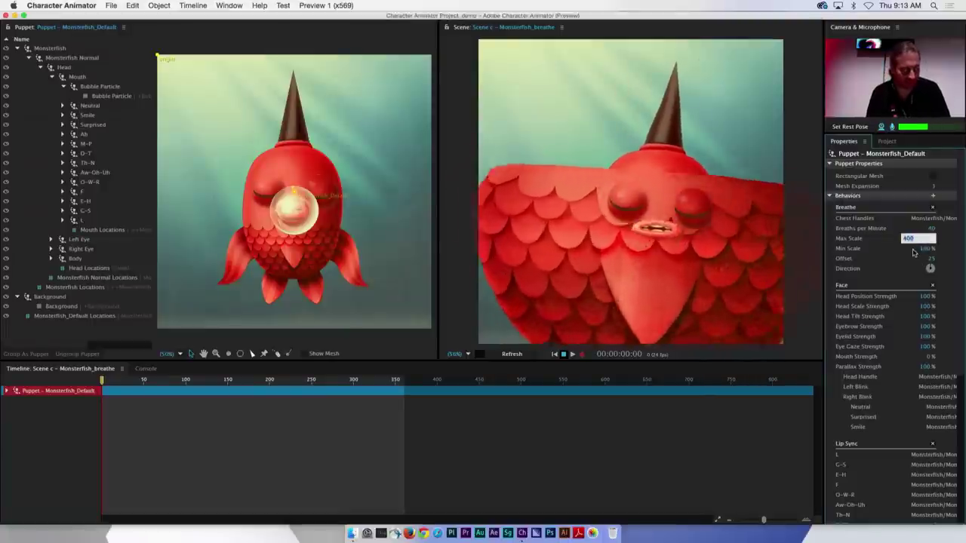
{"action": "key", "text": "Return"}
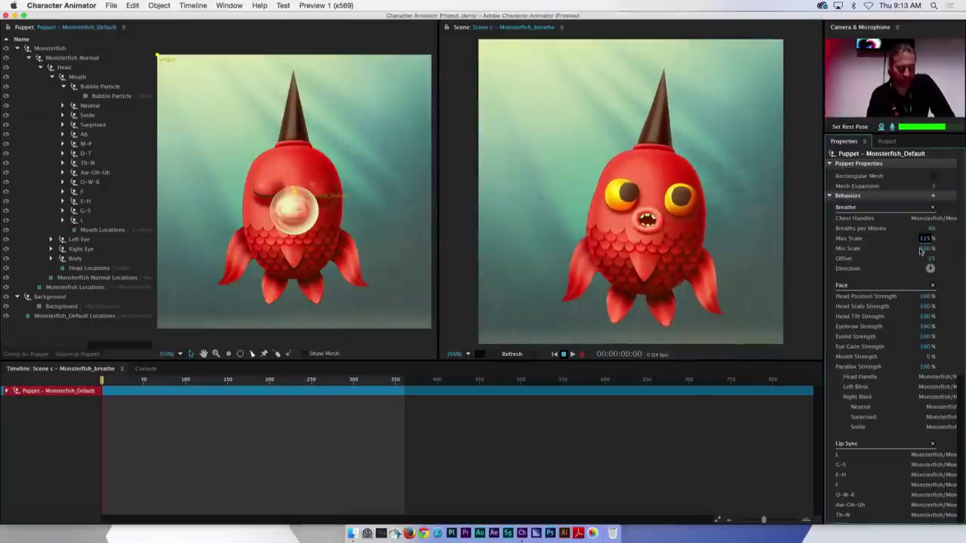
{"action": "left_click", "coordinate": [924, 249]}
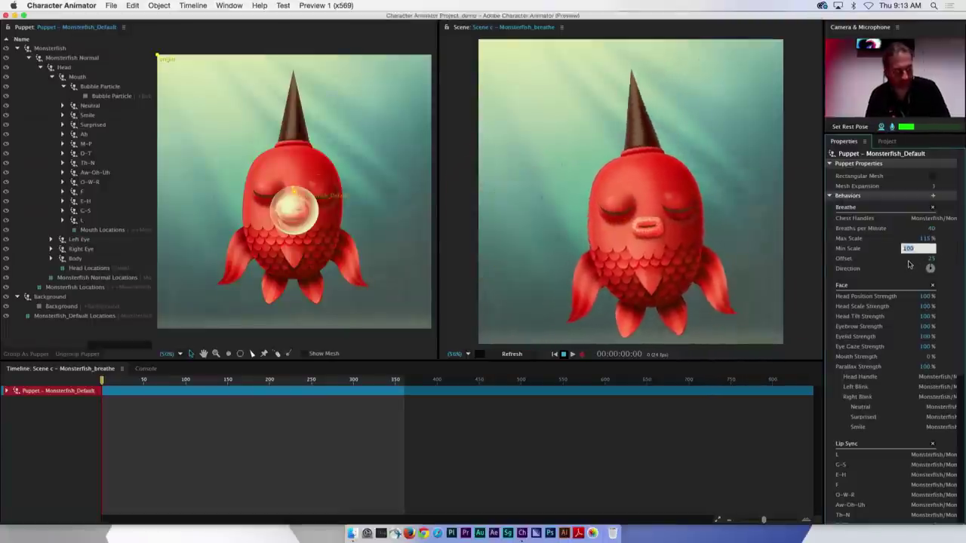
{"action": "type", "text": "103"}
{"action": "key", "text": "Return"}
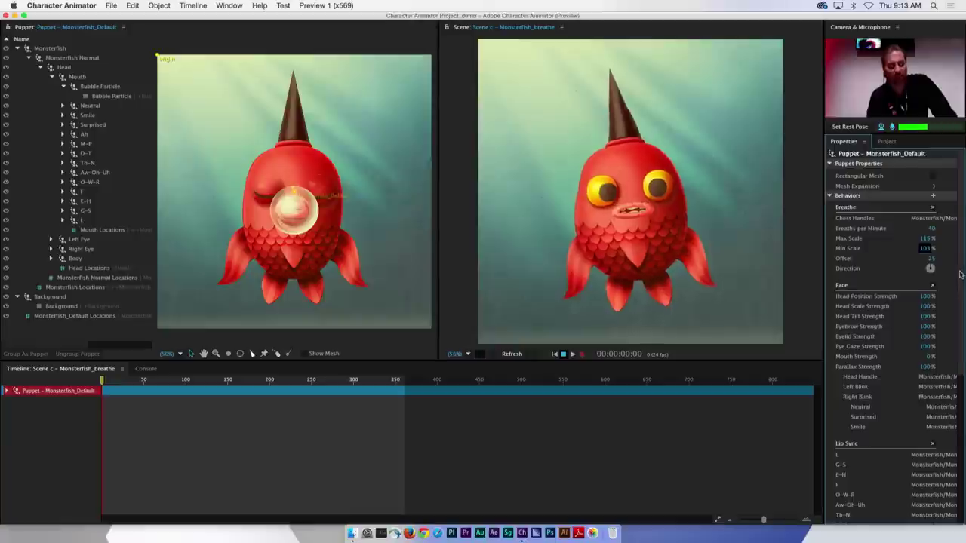
{"action": "left_click_drag", "start_coordinate": [959, 334], "coordinate": [959, 382]}
{"action": "scroll", "coordinate": [868, 329], "scroll_direction": "up", "scroll_amount": 5}
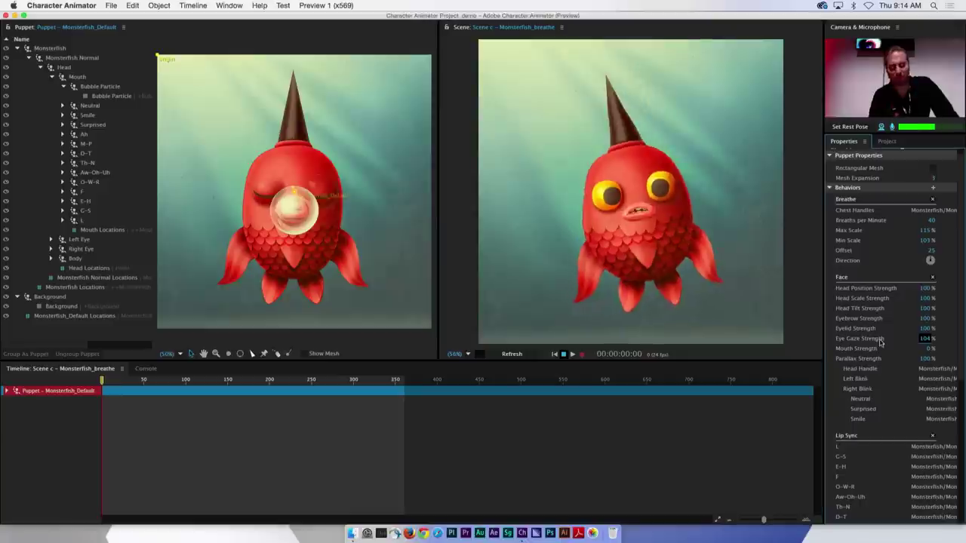
- Scrub the Face behavior's Mouth Strength higher to test bigger mouth movement on the fish
{"action": "left_click_drag", "start_coordinate": [929, 350], "coordinate": [937, 348]}
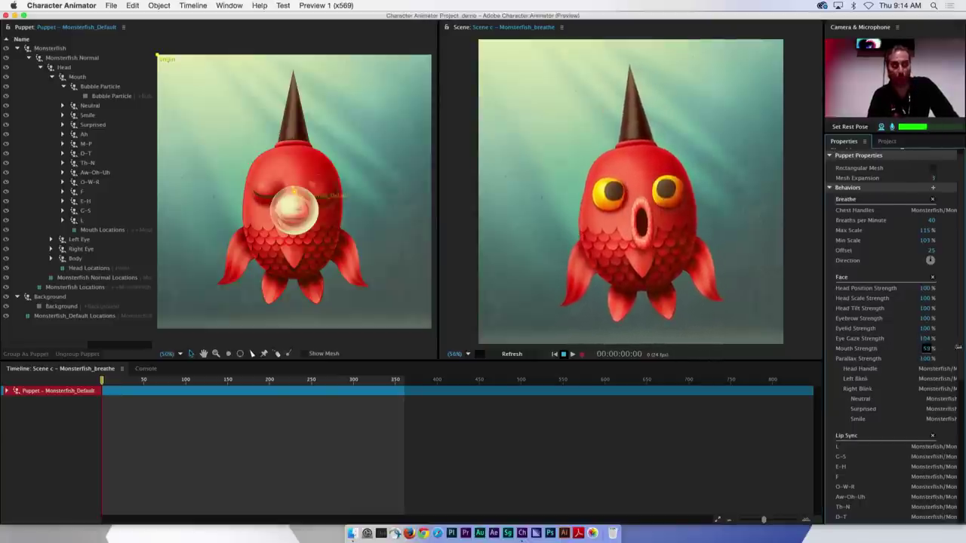
{"action": "left_click_drag", "start_coordinate": [952, 345], "coordinate": [962, 346]}
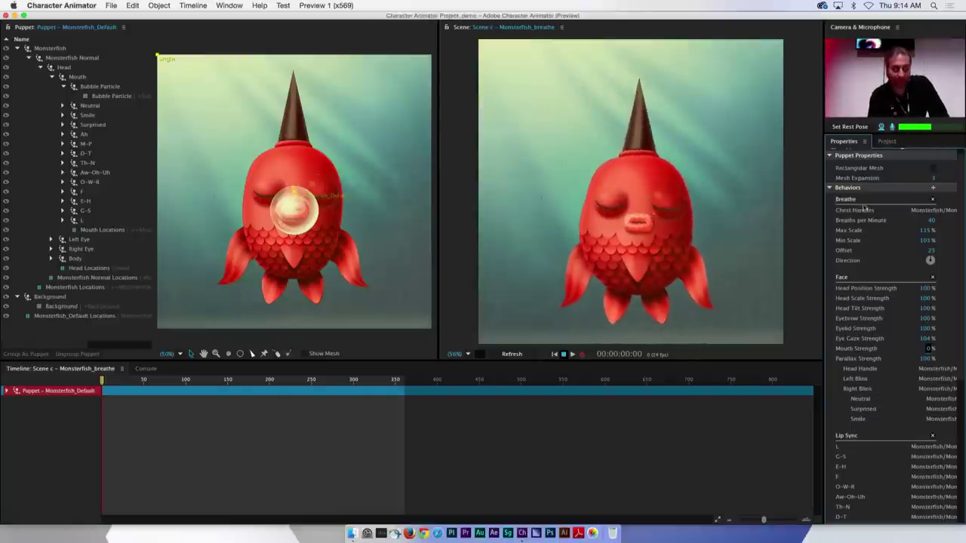
{"action": "left_click", "coordinate": [885, 142]}
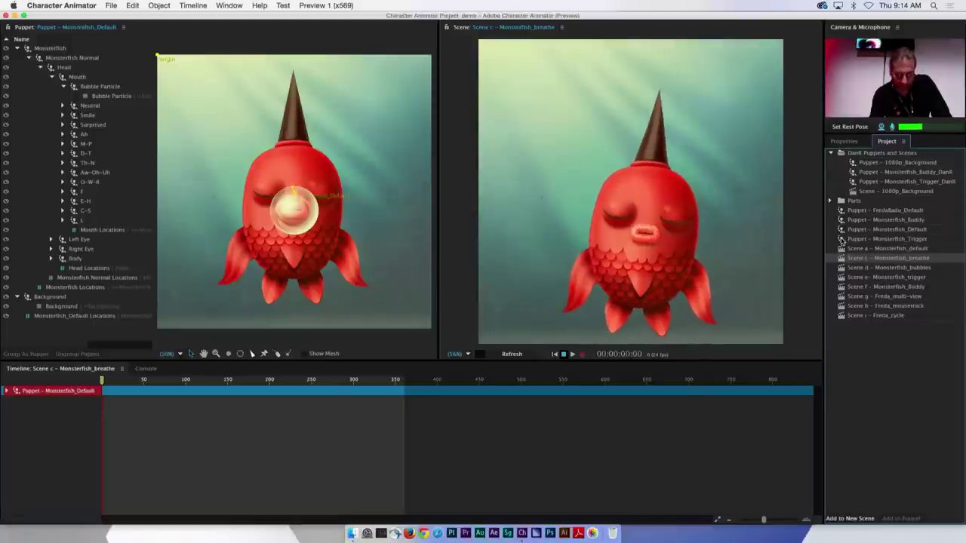
- Open Scene e – Monsterfish_trigger from the Project panel and set its frame rate to 24 fps
{"action": "left_click", "coordinate": [842, 240]}
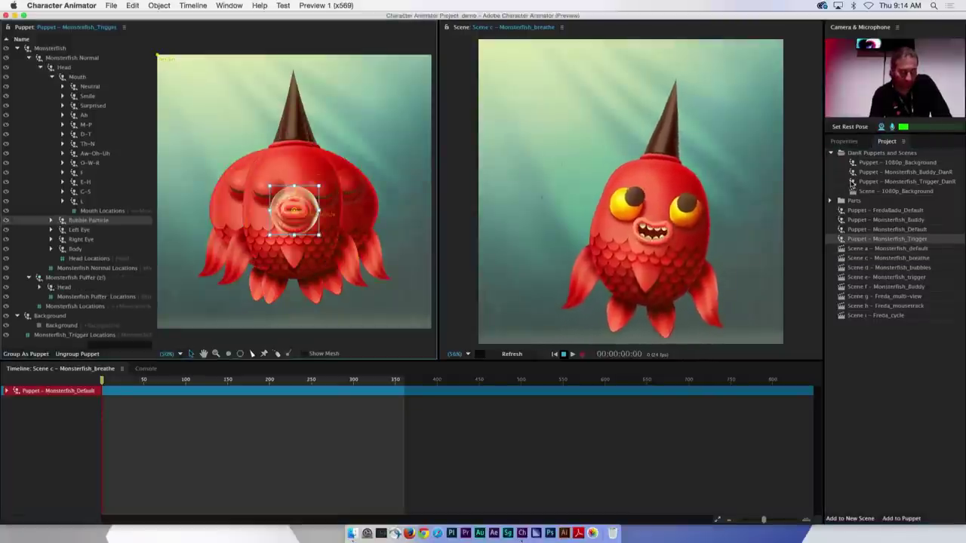
{"action": "left_click", "coordinate": [845, 277]}
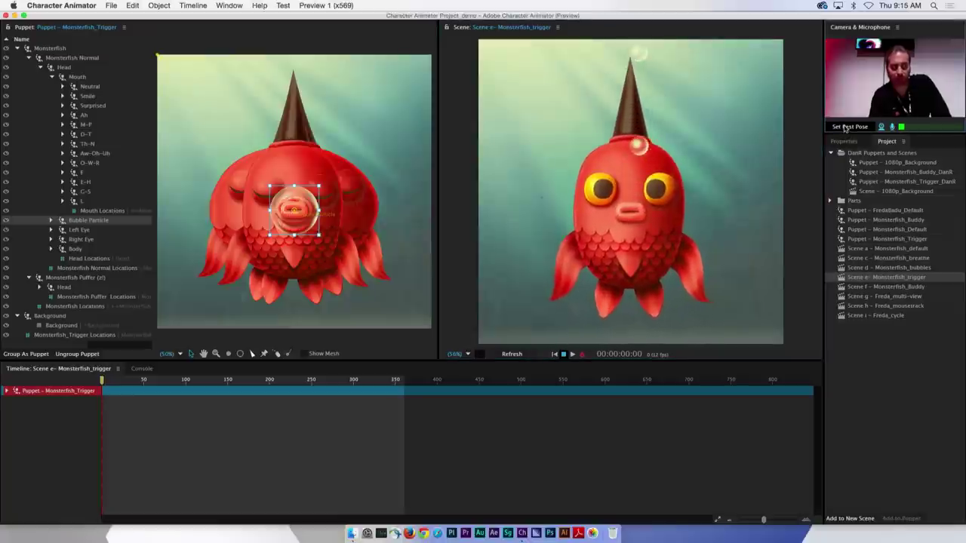
{"action": "left_click", "coordinate": [844, 141]}
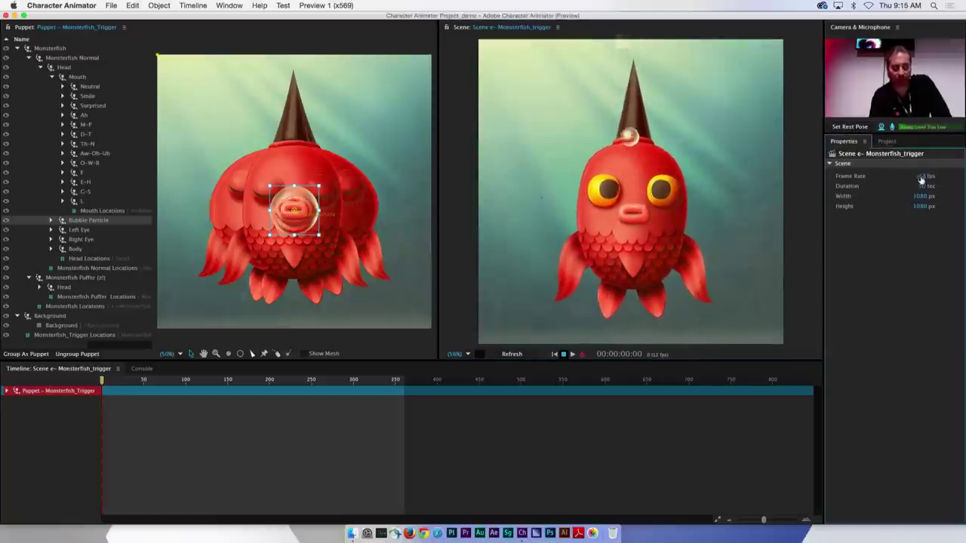
{"action": "left_click", "coordinate": [920, 179]}
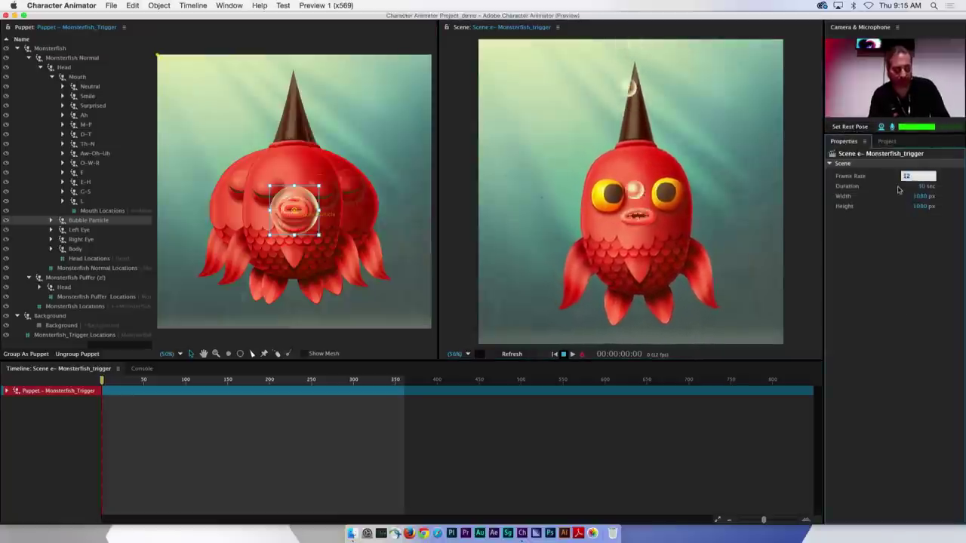
{"action": "left_click", "coordinate": [887, 141]}
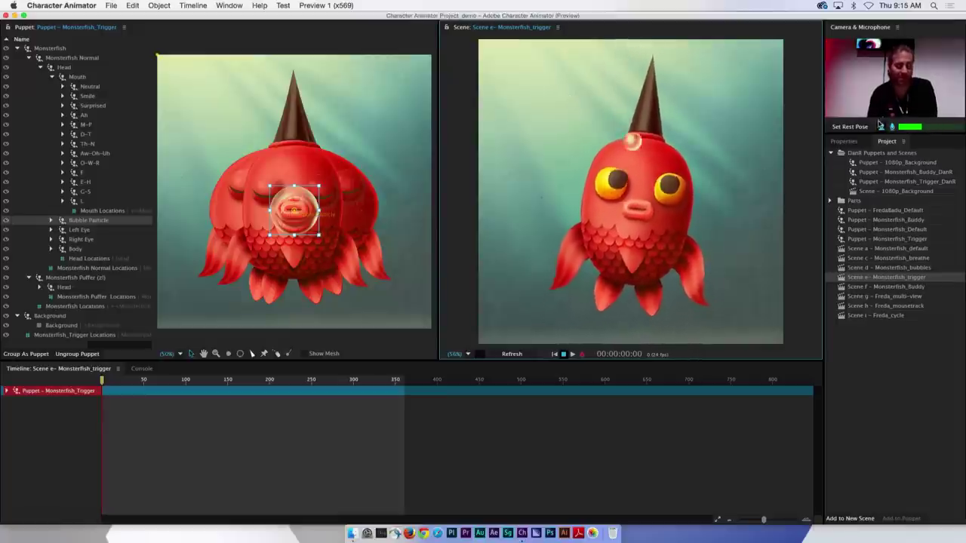
- Select the Bubble Particle layer to show its Particles behavior in Properties
{"action": "left_click", "coordinate": [843, 142]}
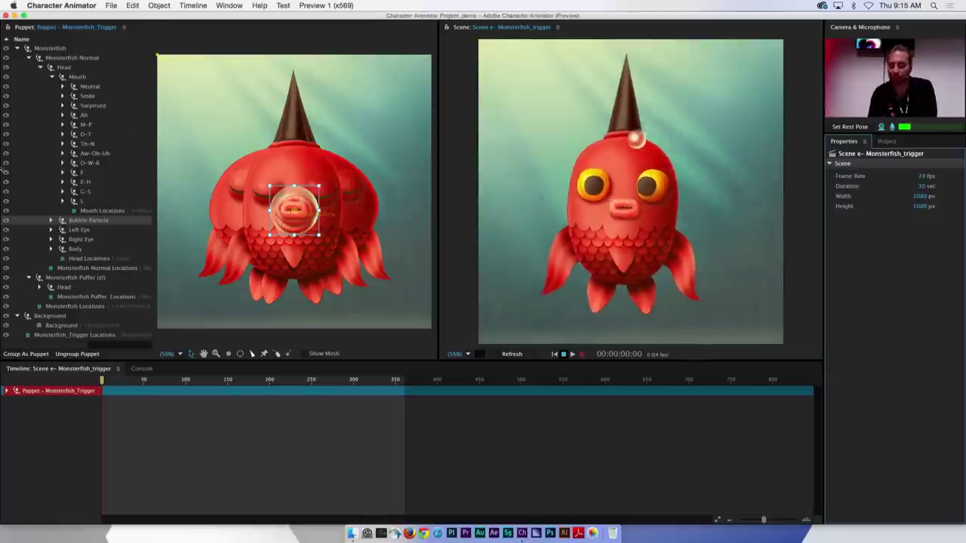
{"action": "left_click", "coordinate": [85, 221]}
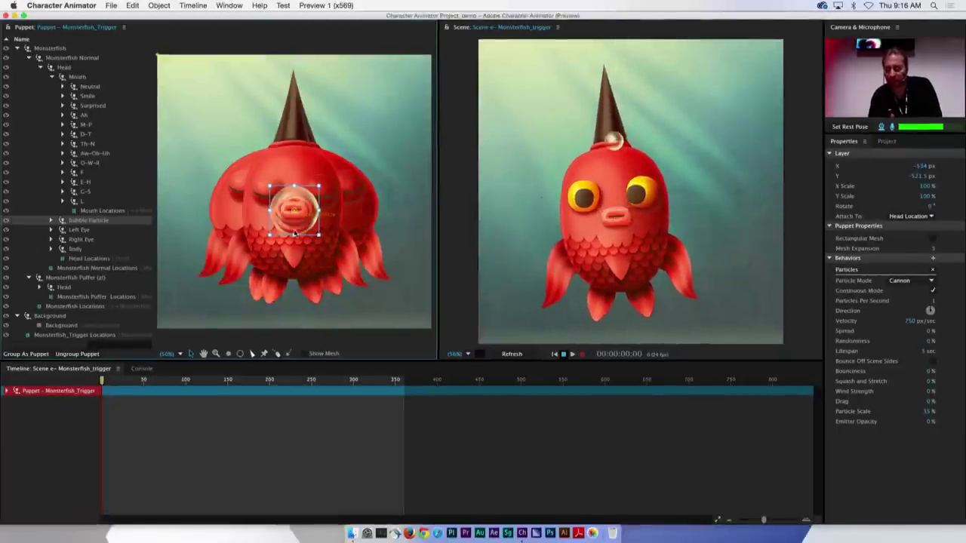
- Set the bubble particles' Spread to 5% and edit their Randomness value
{"action": "left_click", "coordinate": [928, 423]}
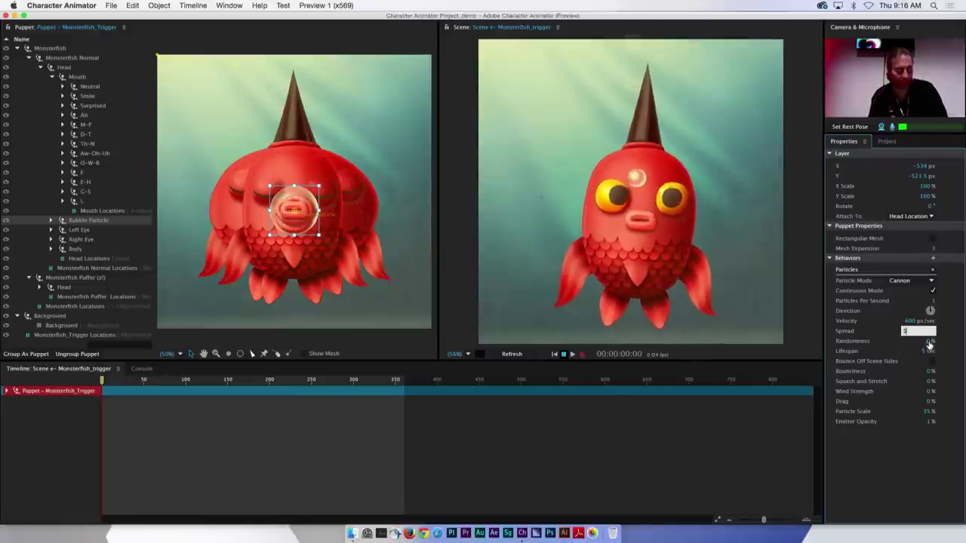
{"action": "key", "text": "Return"}
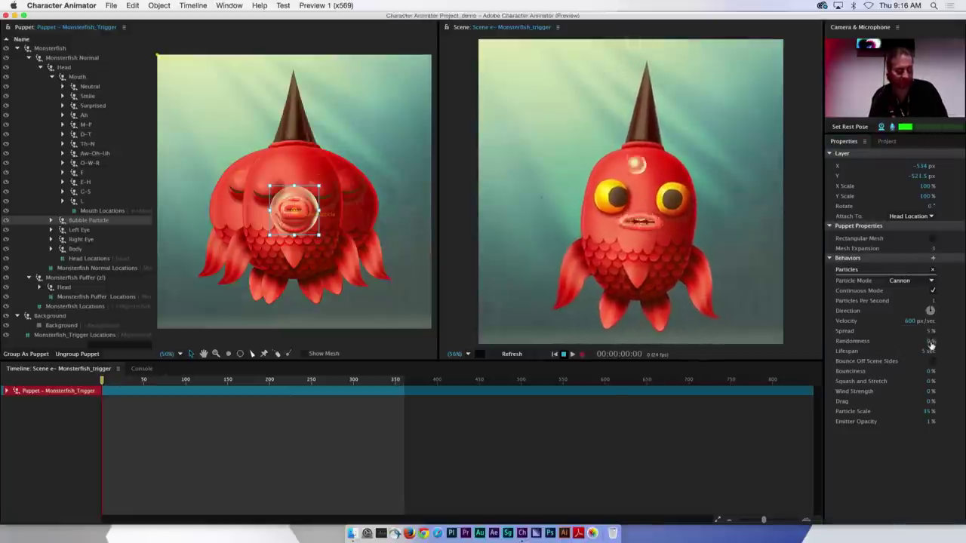
{"action": "left_click", "coordinate": [930, 341]}
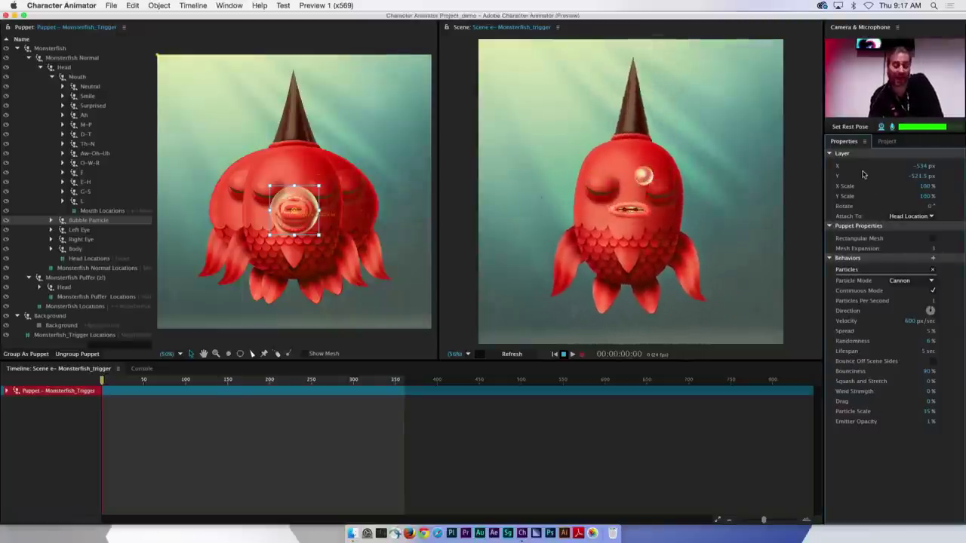
{"action": "left_click", "coordinate": [887, 142]}
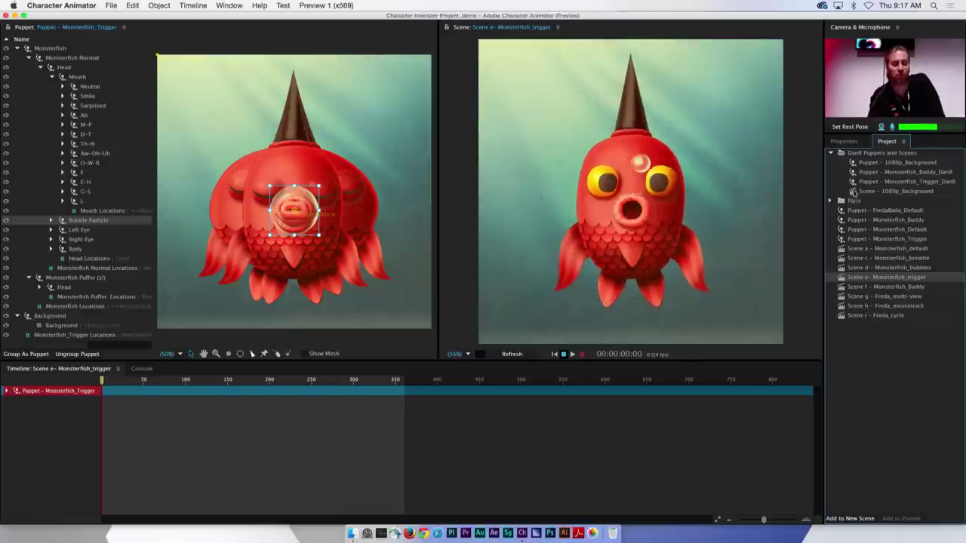
- Open Scene - 1080p_Background and give it a 24 fps frame rate
{"action": "double_click", "coordinate": [852, 192]}
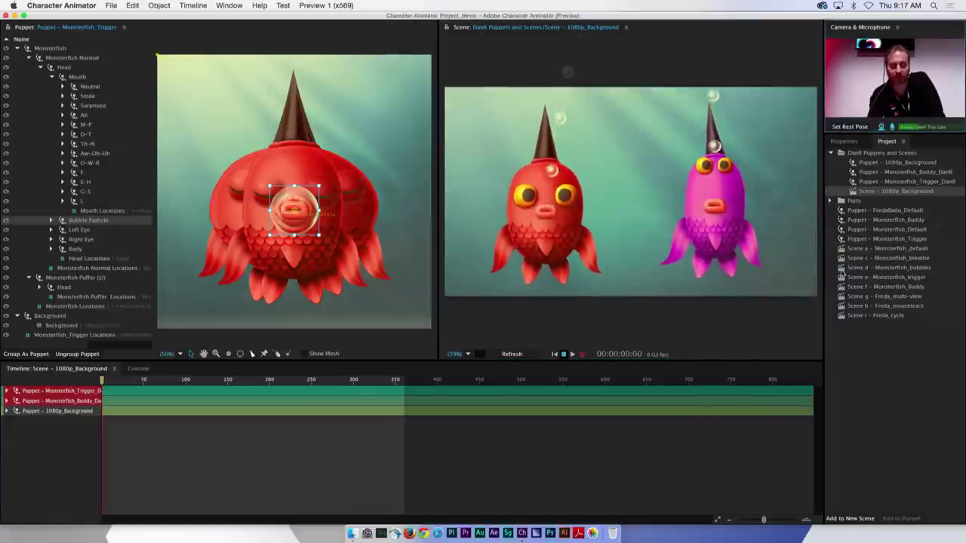
{"action": "left_click", "coordinate": [844, 141]}
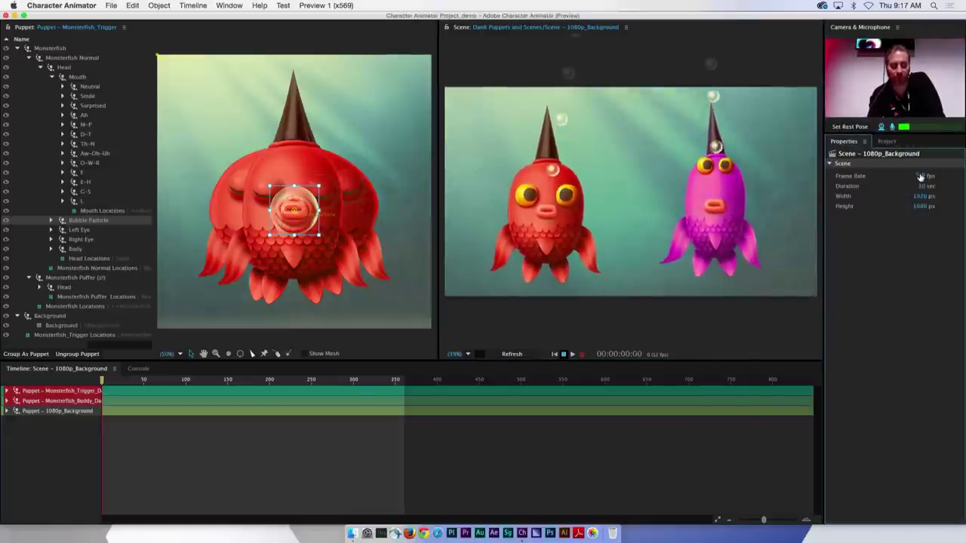
{"action": "left_click", "coordinate": [919, 177]}
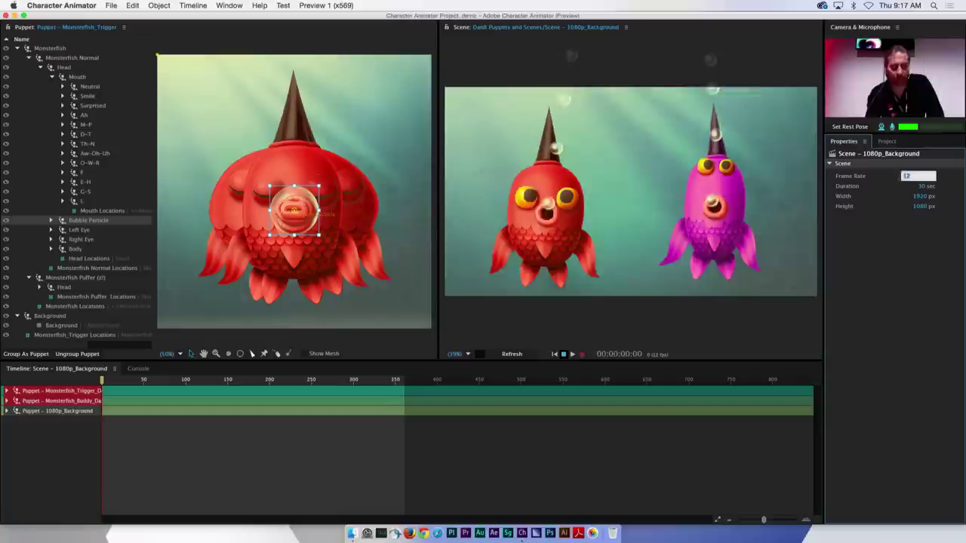
{"action": "key", "text": "Return"}
- Switch to the Project panel listing the project's puppets and scenes
{"action": "left_click", "coordinate": [887, 141]}
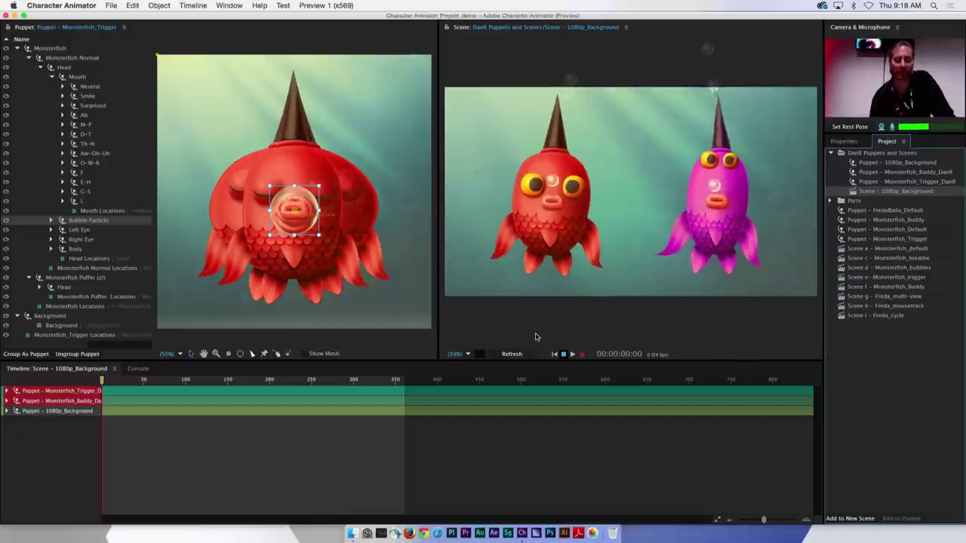
- Arm the Monsterfish_Trigger track for live performance and set the face-tracking rest pose
{"action": "left_click", "coordinate": [68, 392]}
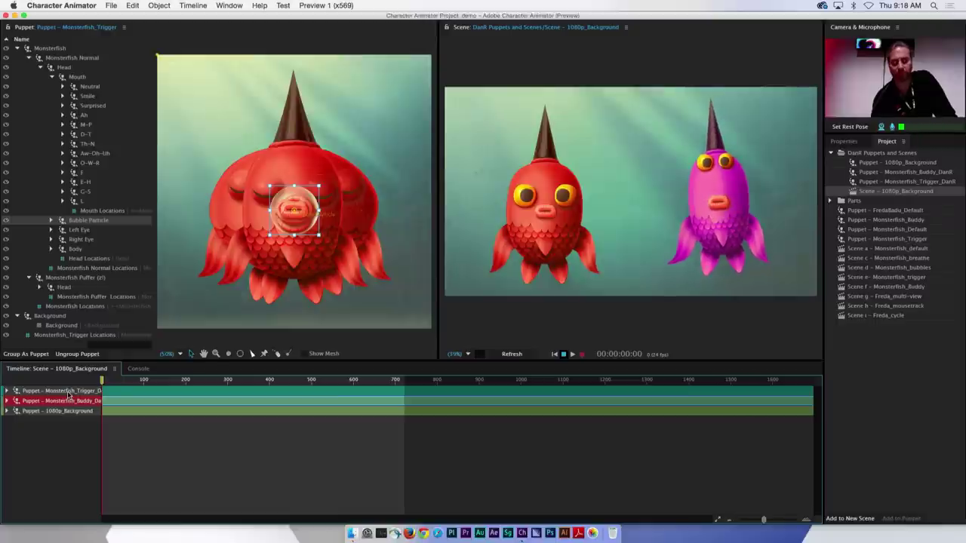
{"action": "left_click", "coordinate": [88, 392]}
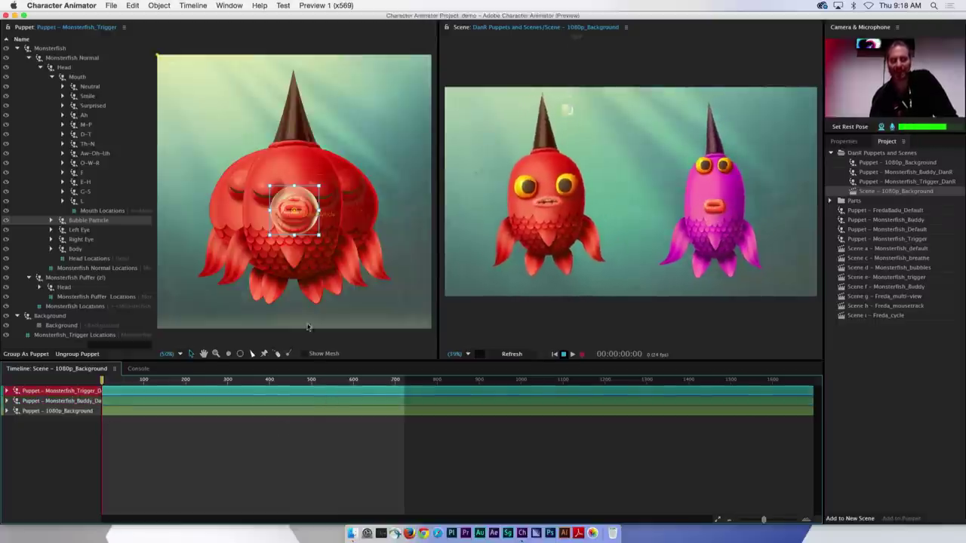
{"action": "left_click", "coordinate": [563, 92]}
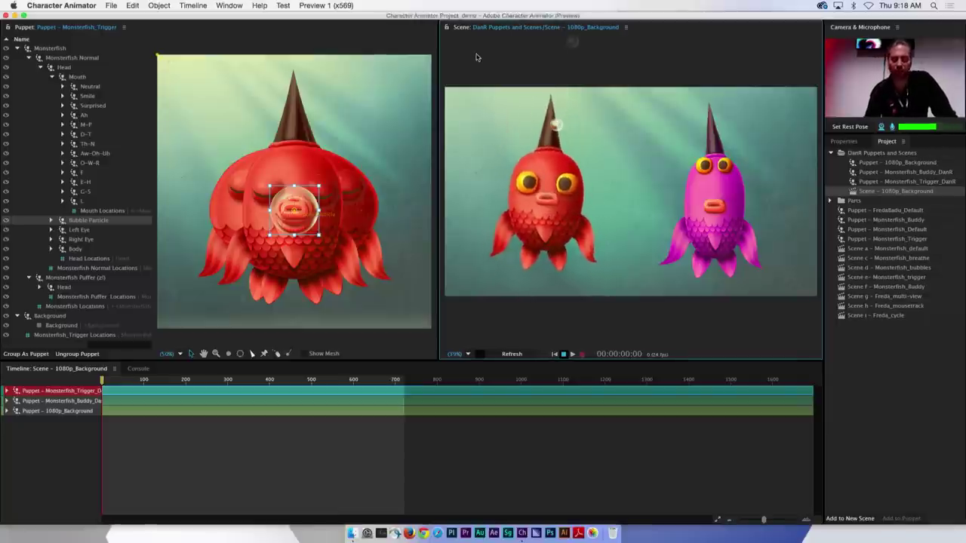
{"action": "left_click", "coordinate": [845, 127]}
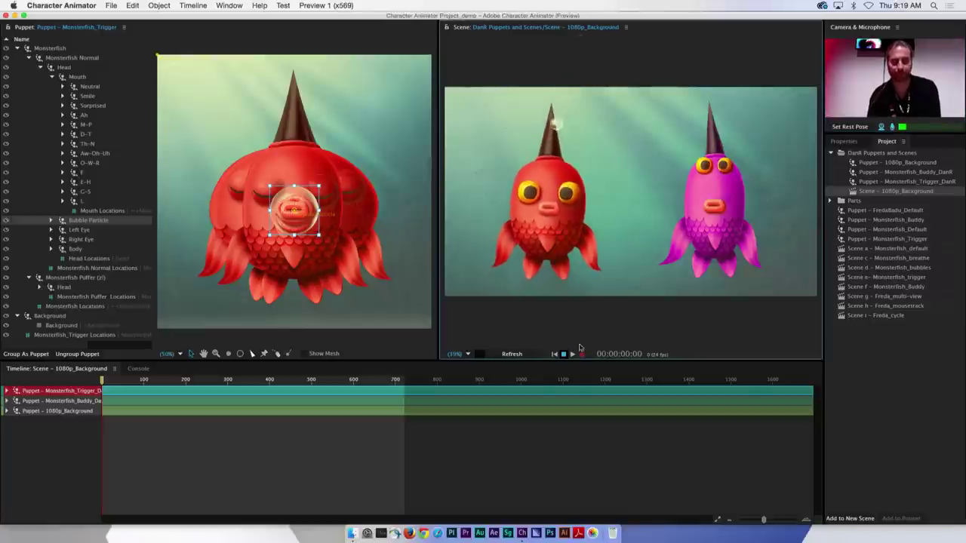
- Record a roughly 15-second Trigger fish take, stop it with Space, and expand its take tracks
{"action": "left_click", "coordinate": [582, 354]}
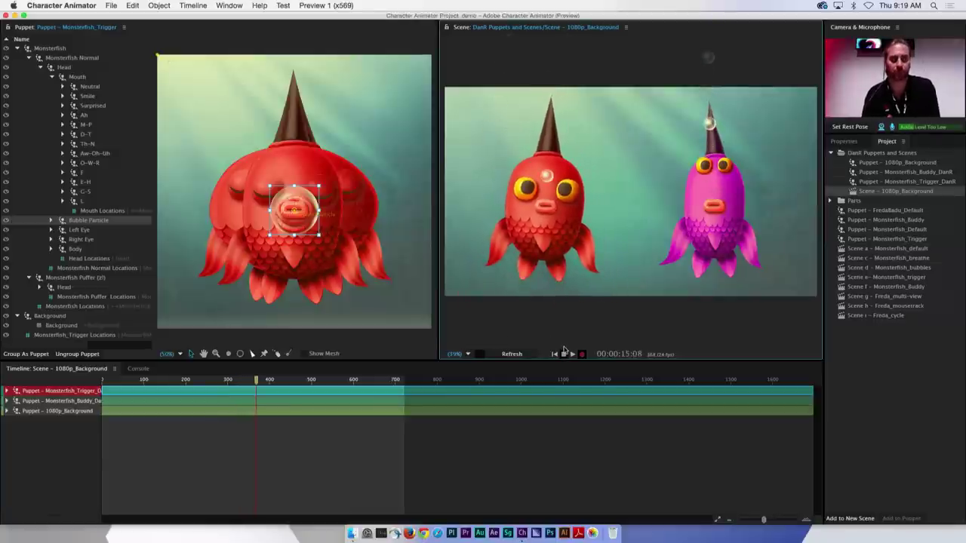
{"action": "key", "text": "space"}
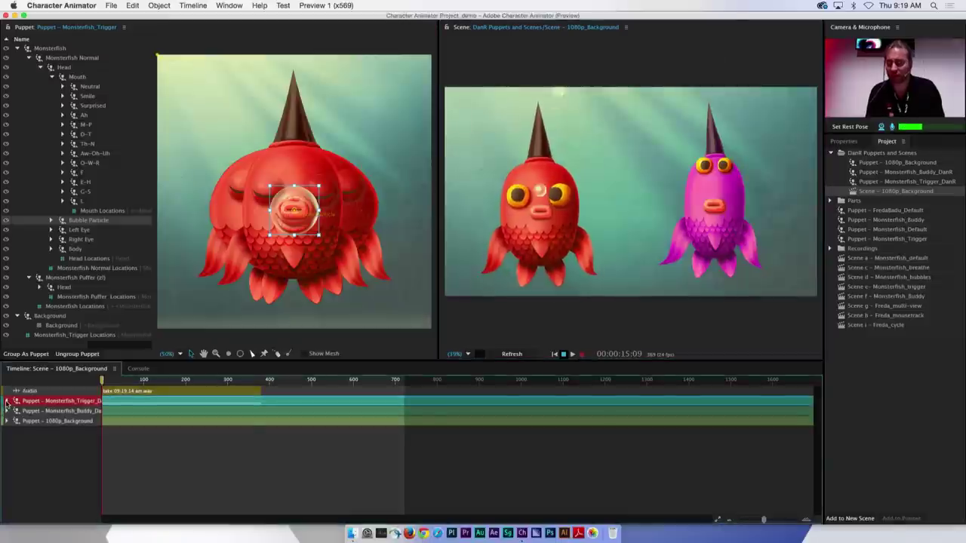
{"action": "left_click", "coordinate": [7, 401]}
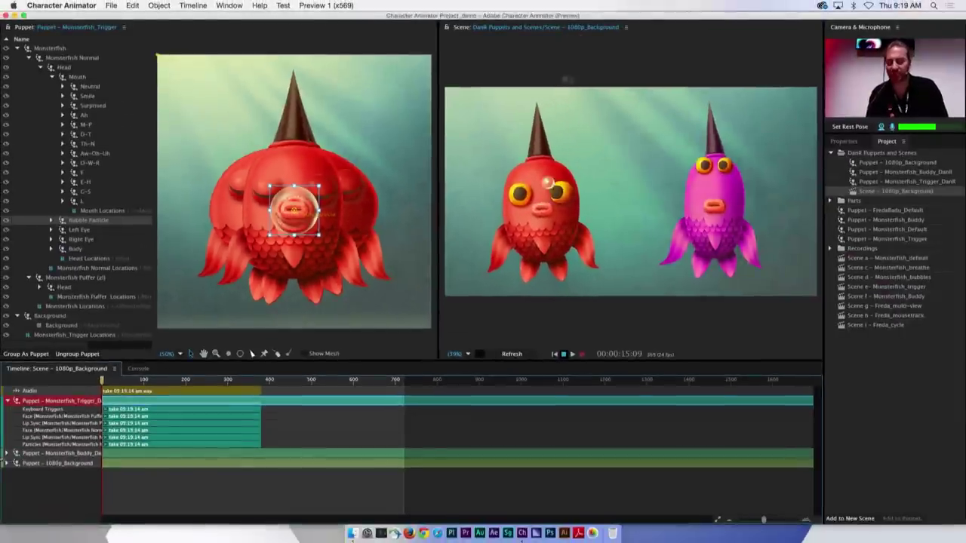
- Arm the Buddy track, collapse the Trigger takes, and open the Monsterfish_Buddy_DanR puppet
{"action": "left_click", "coordinate": [65, 454]}
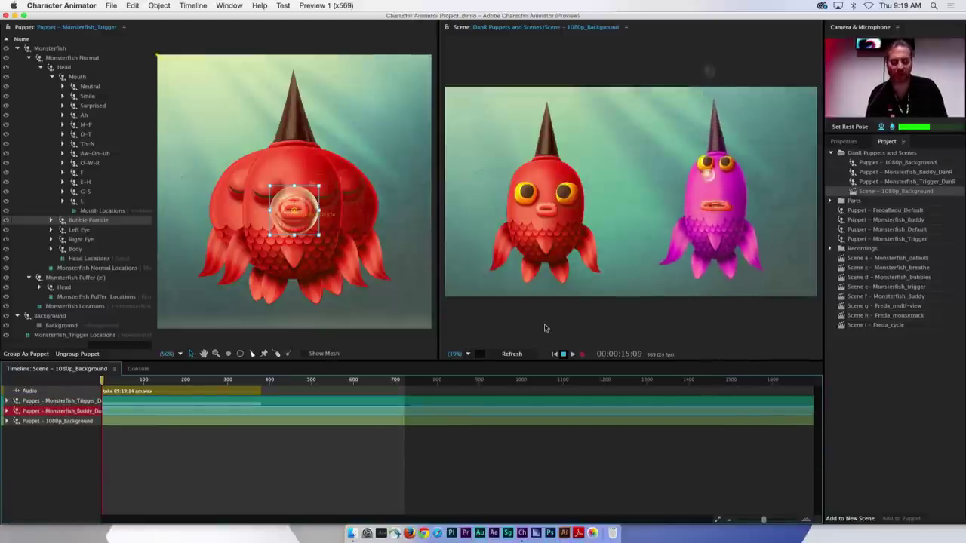
{"action": "left_click", "coordinate": [8, 400]}
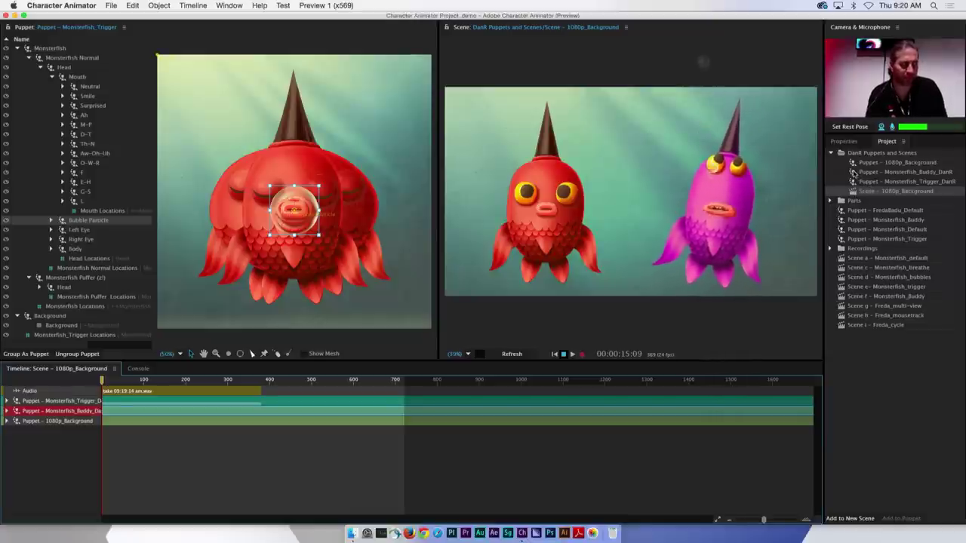
{"action": "left_click", "coordinate": [852, 173]}
{"action": "double_click", "coordinate": [852, 172]}
- Turn off Continuous Mode on the Buddy puppet's Bubble Particle layer
{"action": "left_click_drag", "start_coordinate": [83, 133], "coordinate": [83, 163]}
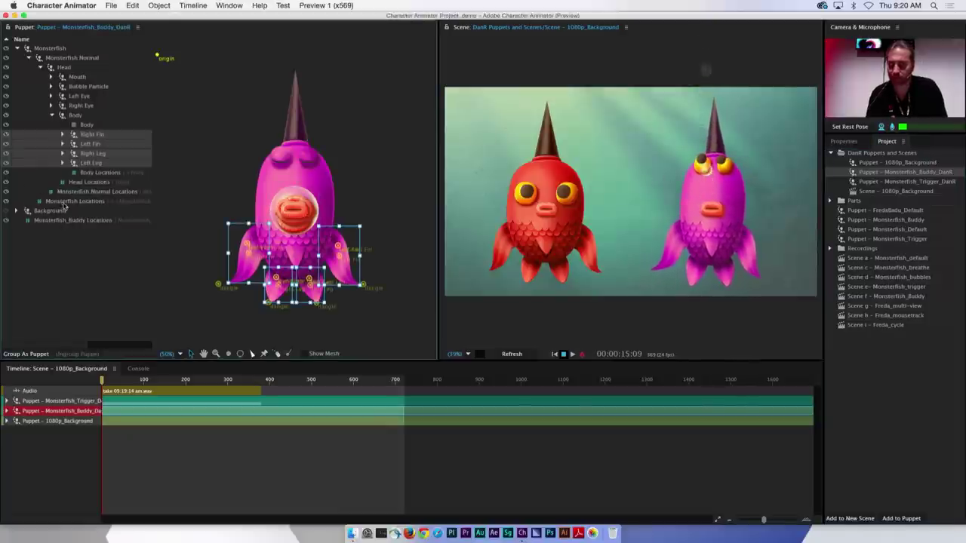
{"action": "left_click", "coordinate": [81, 87]}
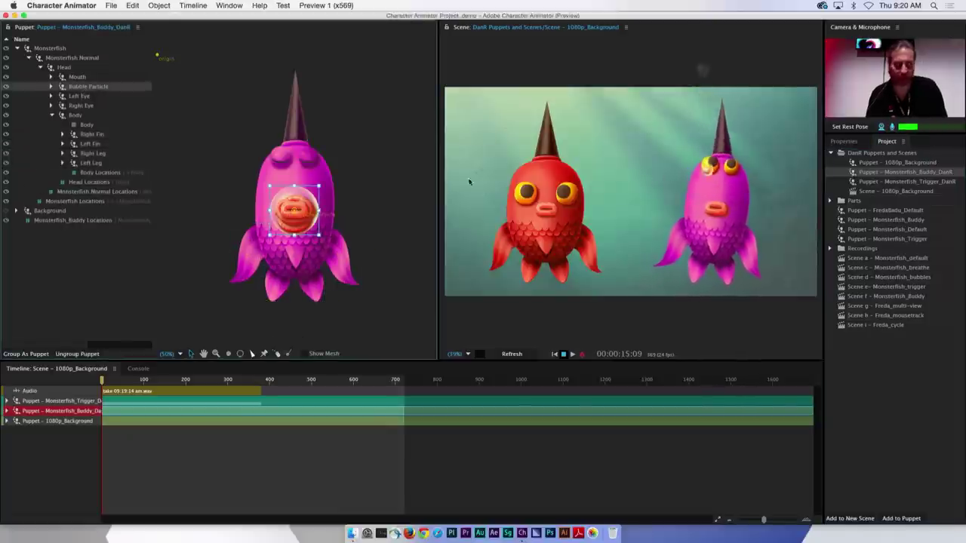
{"action": "left_click", "coordinate": [842, 142]}
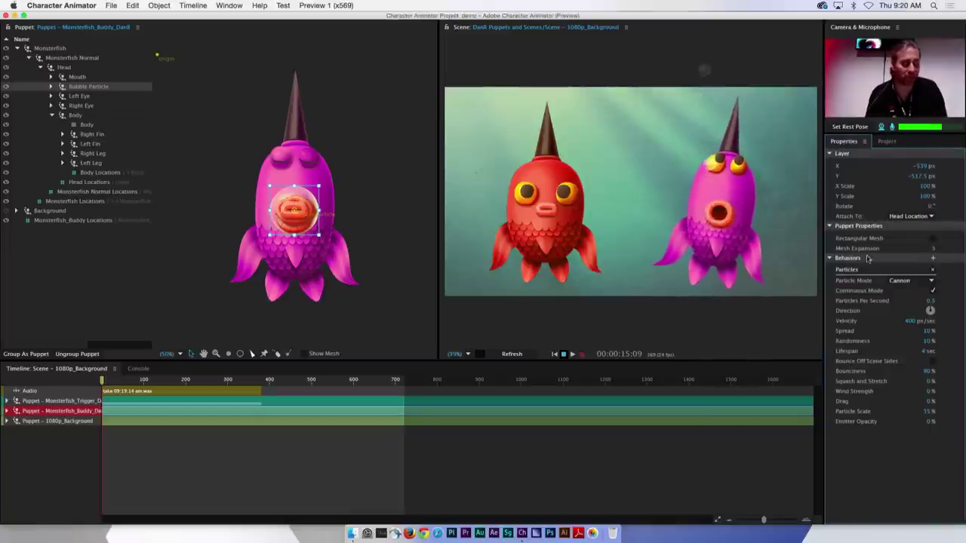
{"action": "left_click", "coordinate": [933, 291]}
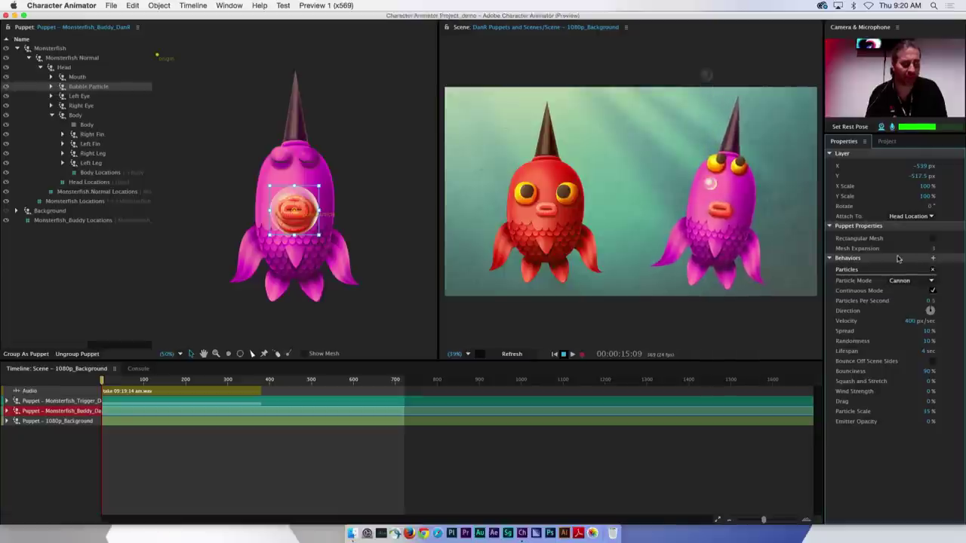
{"action": "left_click", "coordinate": [887, 141]}
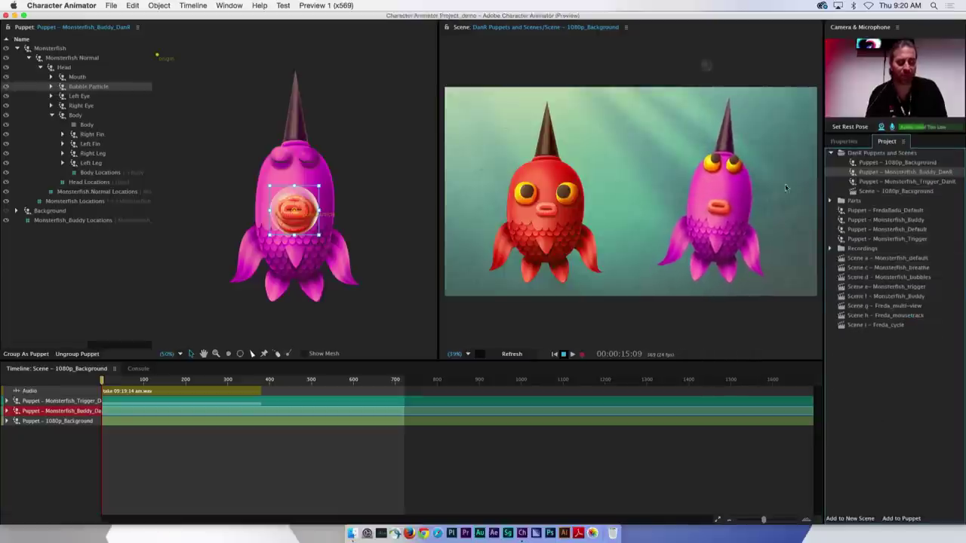
- Arm the Particles behavior on the Buddy puppet's timeline track
{"action": "left_click", "coordinate": [23, 412]}
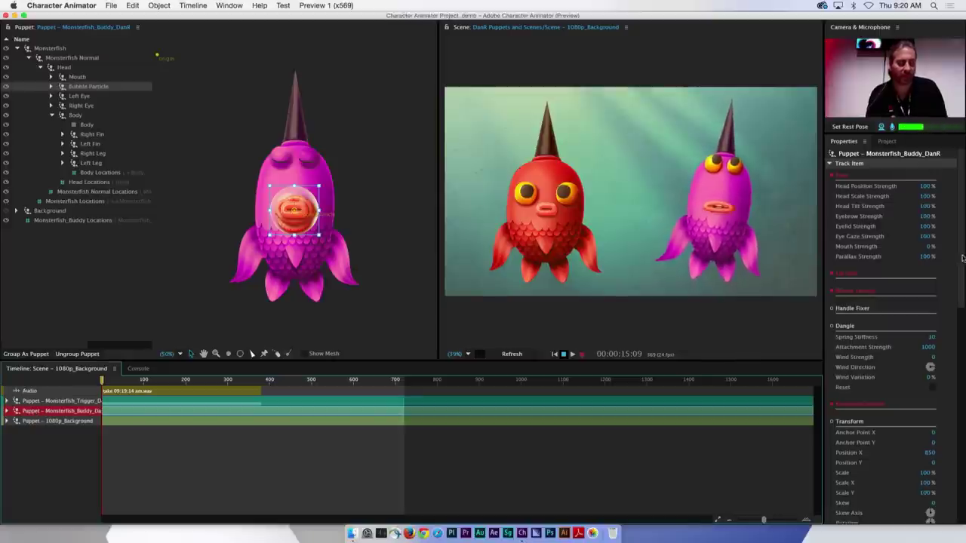
{"action": "scroll", "coordinate": [961, 274], "scroll_direction": "down", "scroll_amount": 3}
{"action": "left_click_drag", "start_coordinate": [961, 273], "coordinate": [964, 489]}
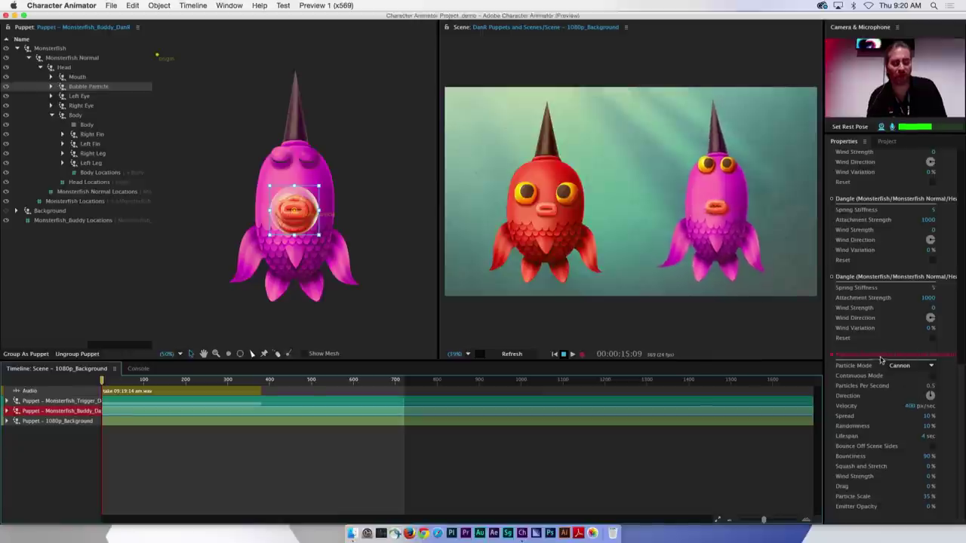
{"action": "left_click", "coordinate": [833, 358]}
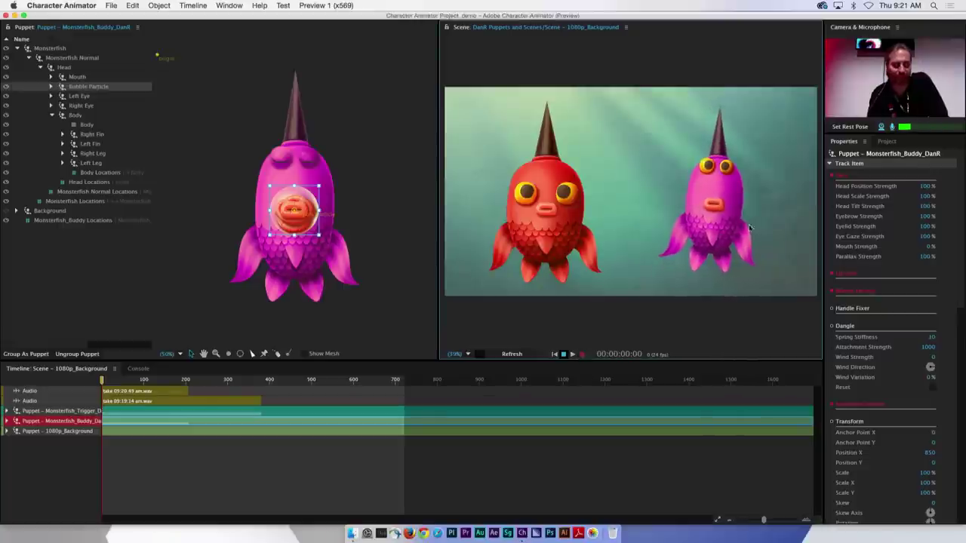
- Record a new performance take for the pink Buddy fish, adding take 09:21:33 am.wav
{"action": "left_click", "coordinate": [581, 353]}
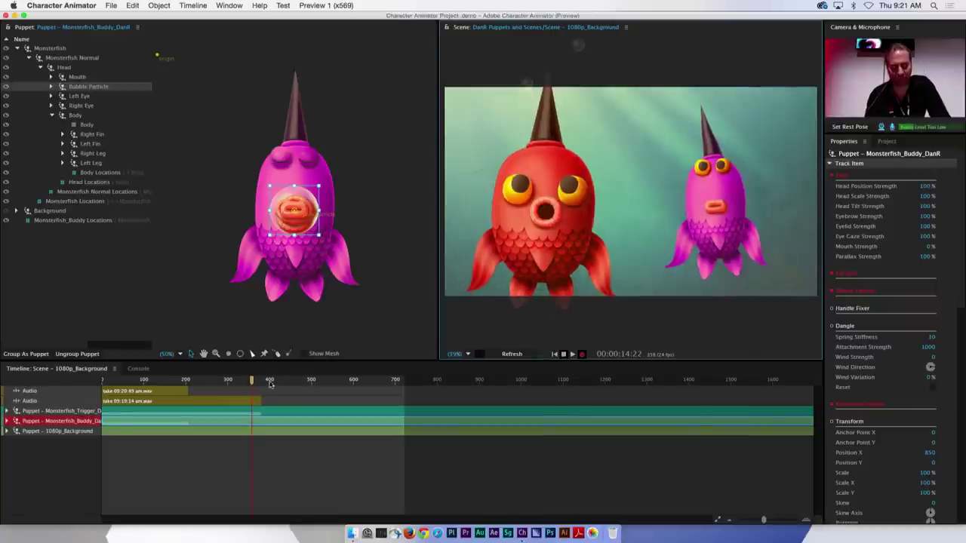
- Play back both fish takes from the start, stopping at 00:00:14:14
{"action": "left_click", "coordinate": [554, 355]}
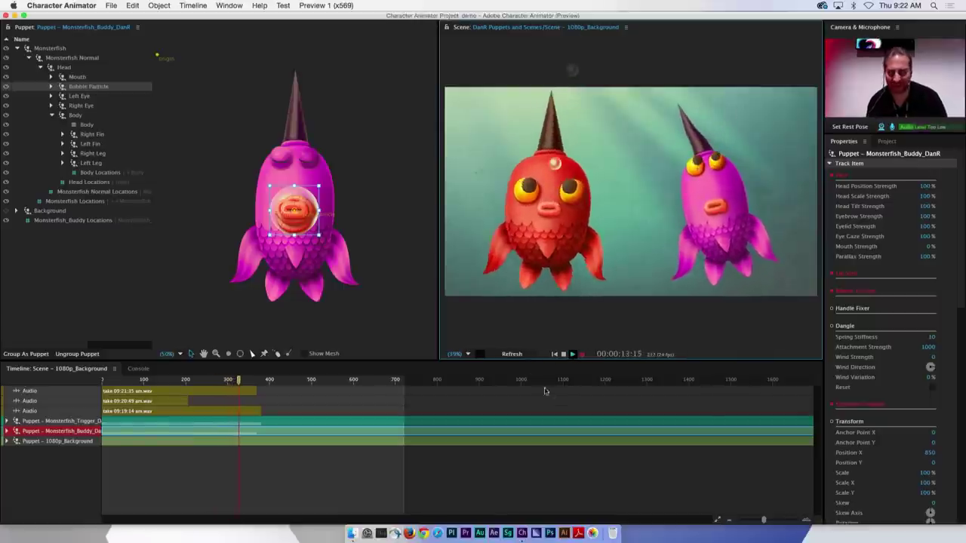
{"action": "left_click", "coordinate": [563, 354]}
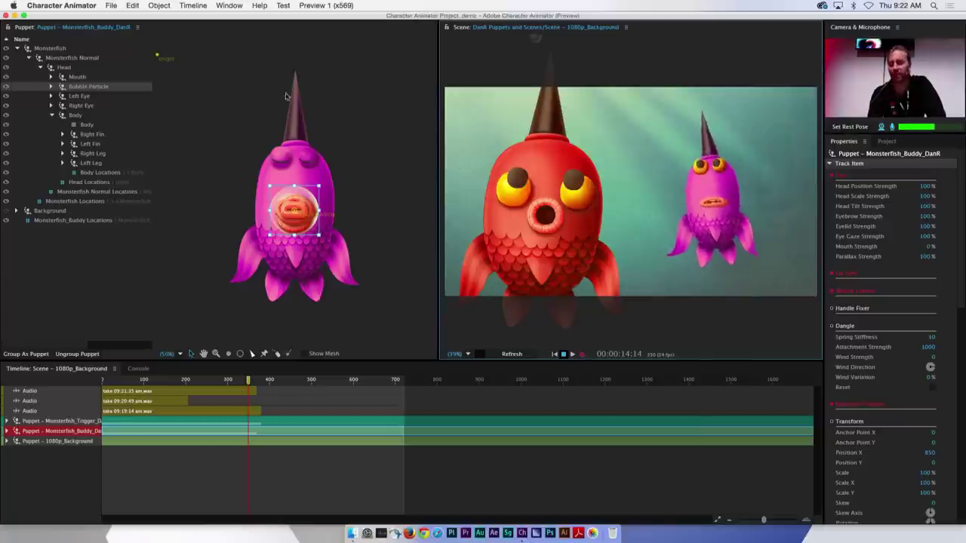
- Export the whole scene to the Desktop as TwoFishScene and launch After Effects
{"action": "left_click", "coordinate": [111, 6]}
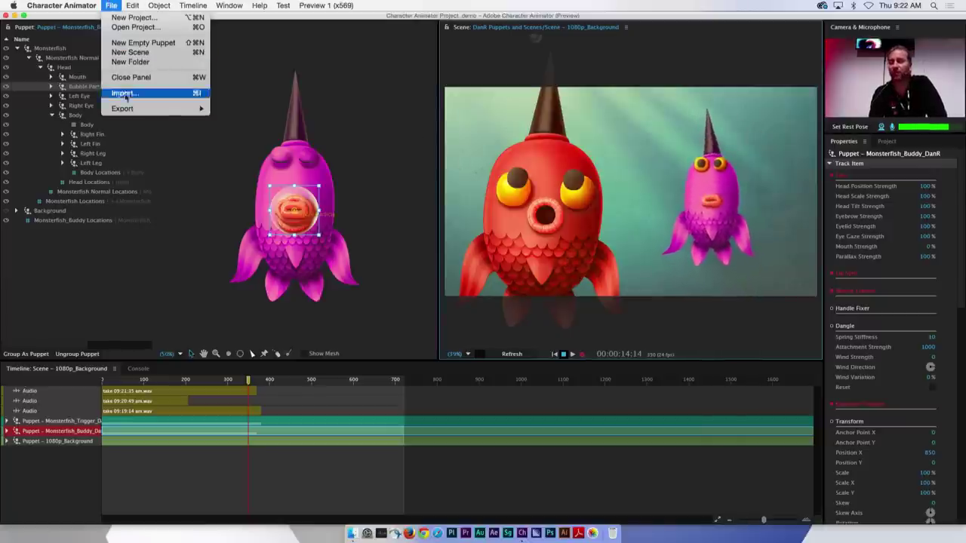
{"action": "mouse_move", "coordinate": [133, 109]}
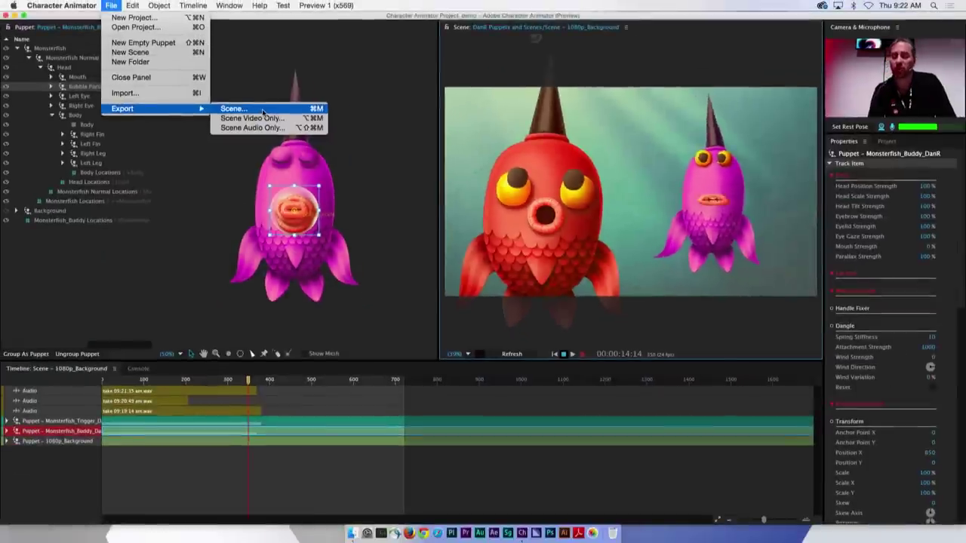
{"action": "left_click", "coordinate": [265, 113]}
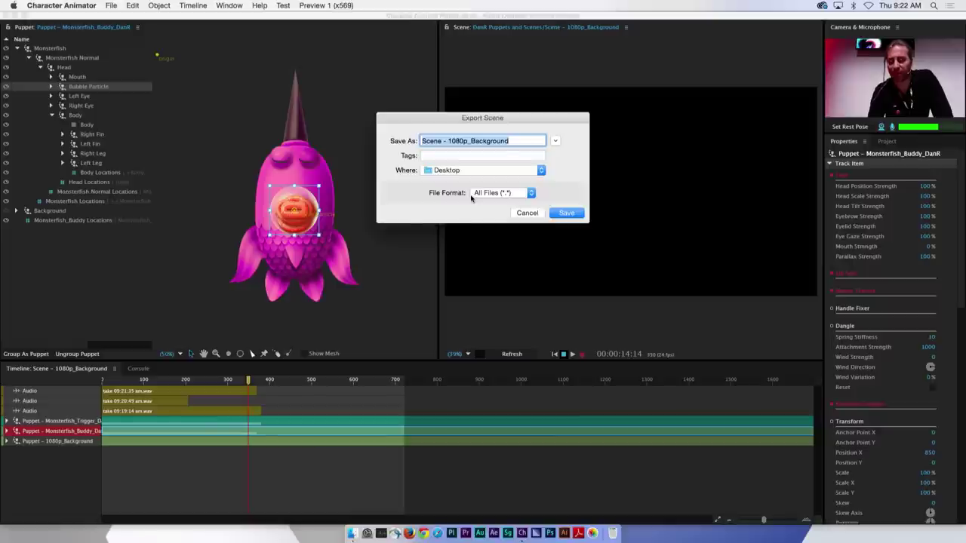
{"action": "type", "text": "TwoFishScene"}
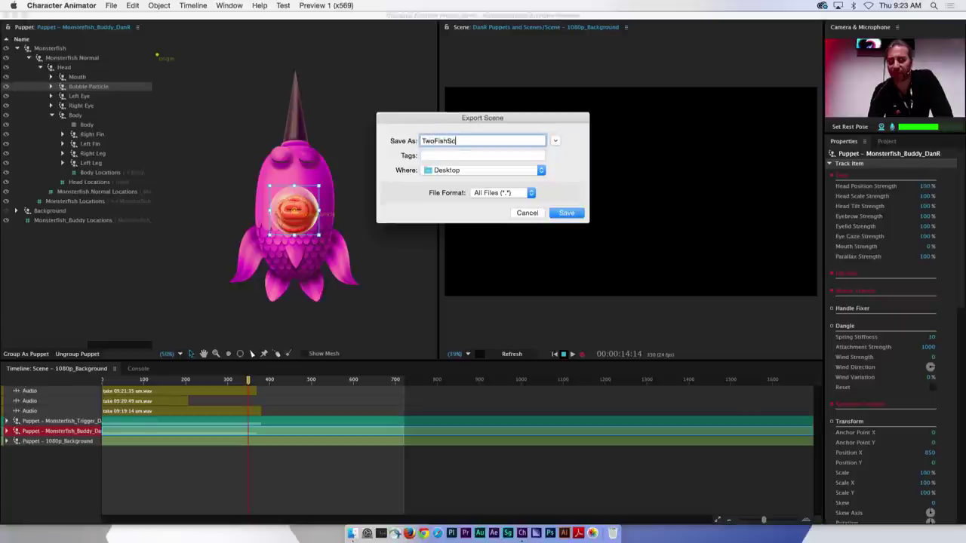
{"action": "left_click", "coordinate": [566, 213]}
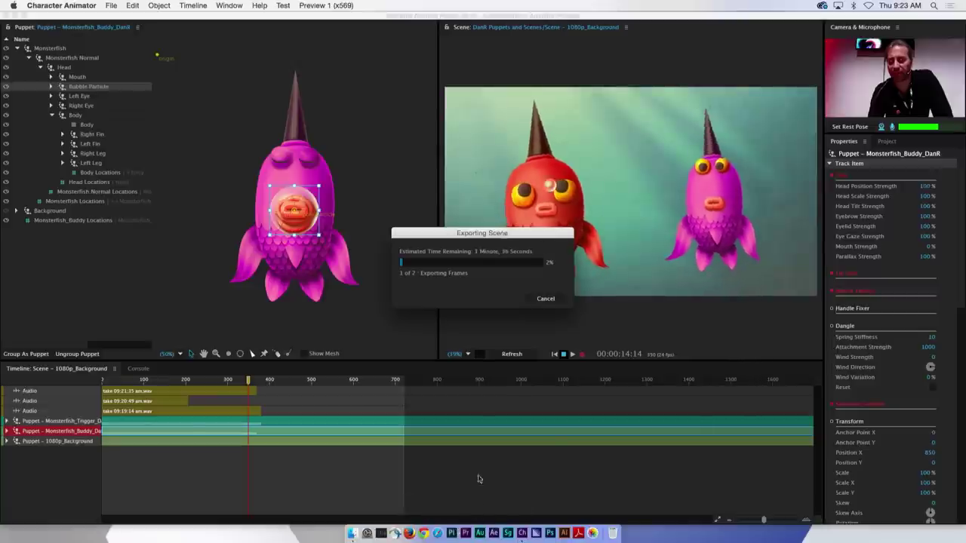
{"action": "left_click", "coordinate": [493, 533]}
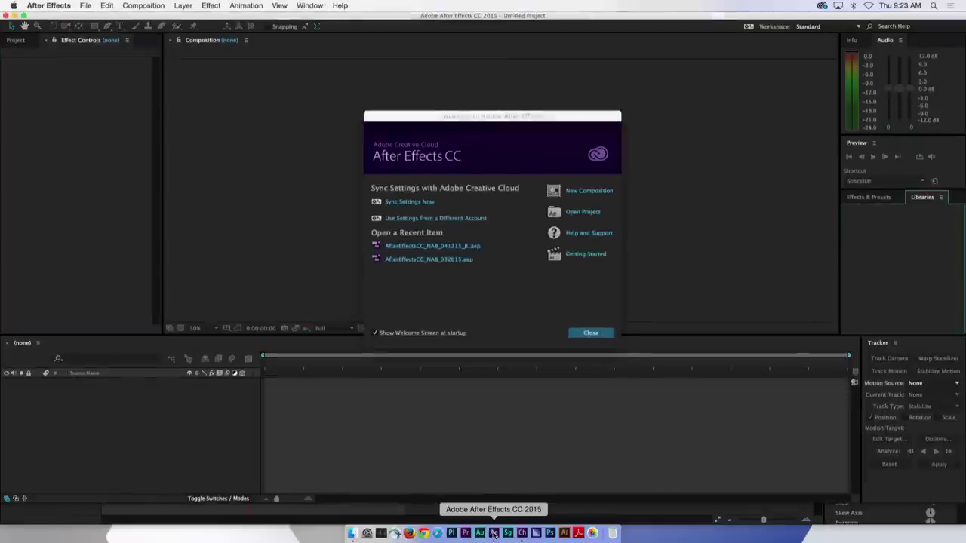
- Close the After Effects welcome screen, show the empty project, and check the exported TwoFishScene PNG frames
{"action": "left_click", "coordinate": [591, 333]}
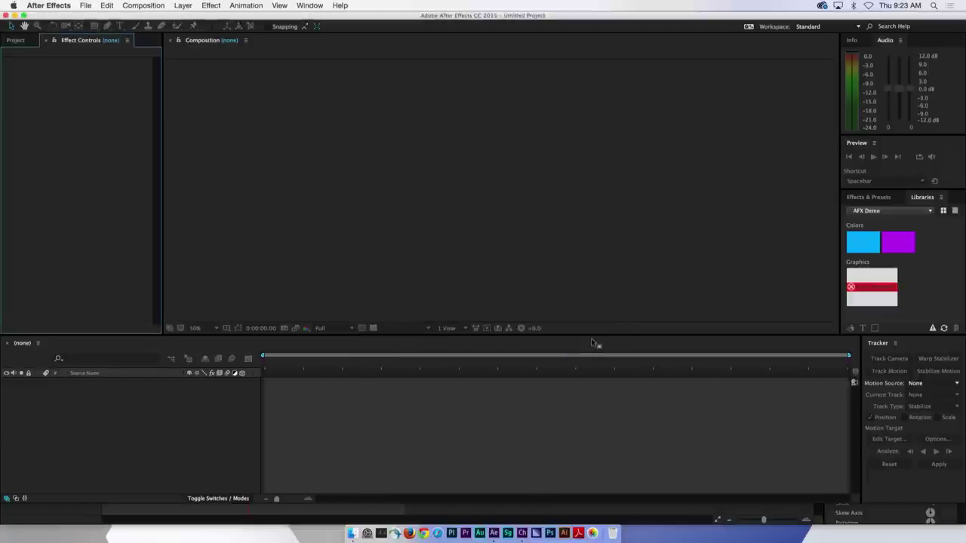
{"action": "left_click", "coordinate": [15, 40]}
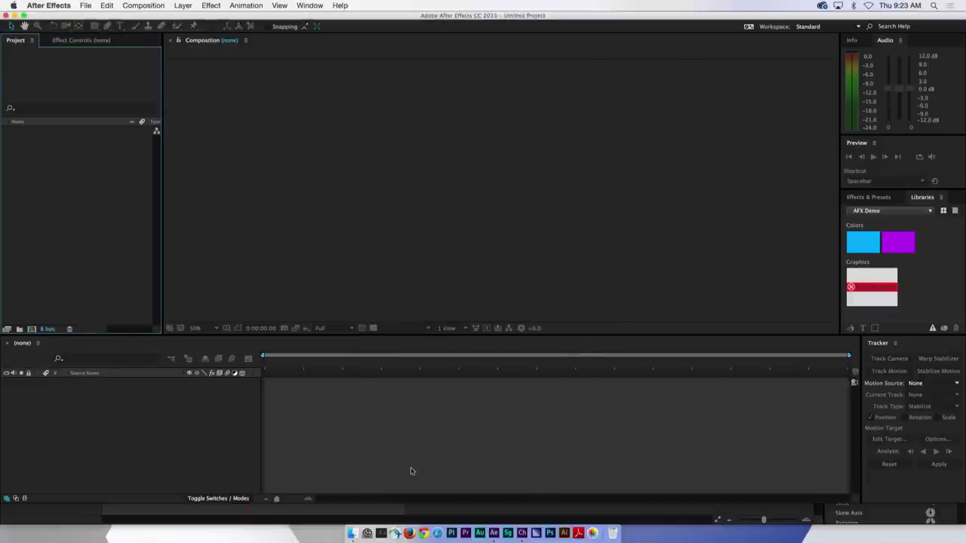
{"action": "key", "text": "super+Tab"}
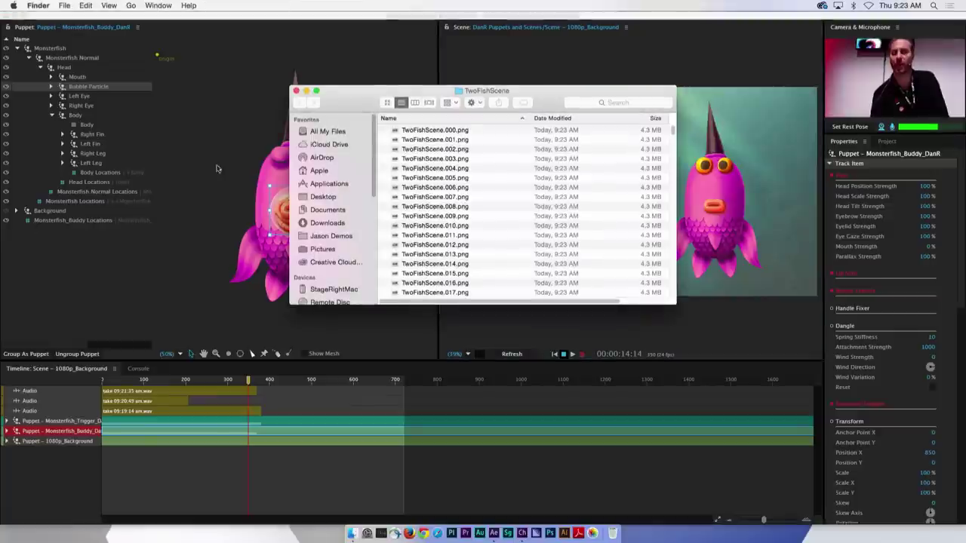
{"action": "left_click", "coordinate": [296, 90]}
{"action": "key", "text": "super+Tab"}
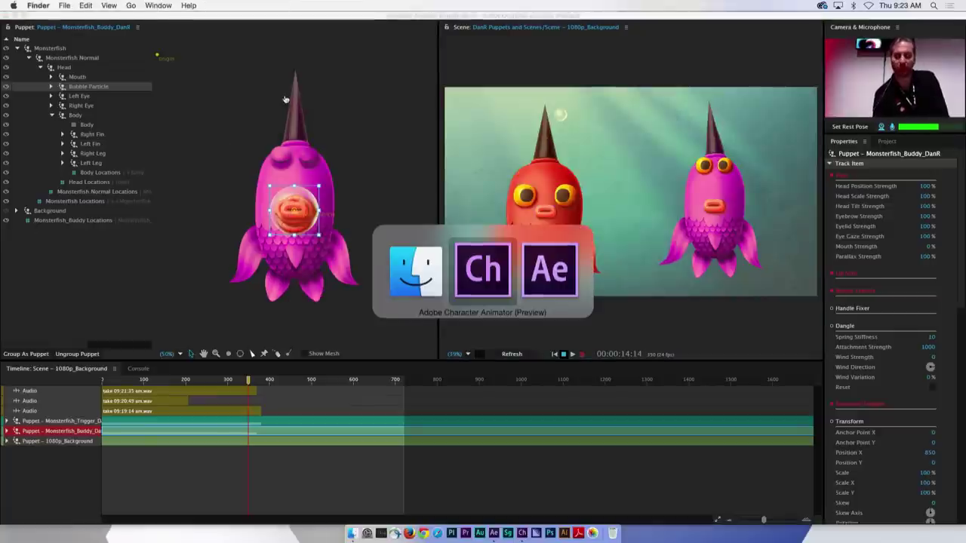
{"action": "key", "text": "super+Tab"}
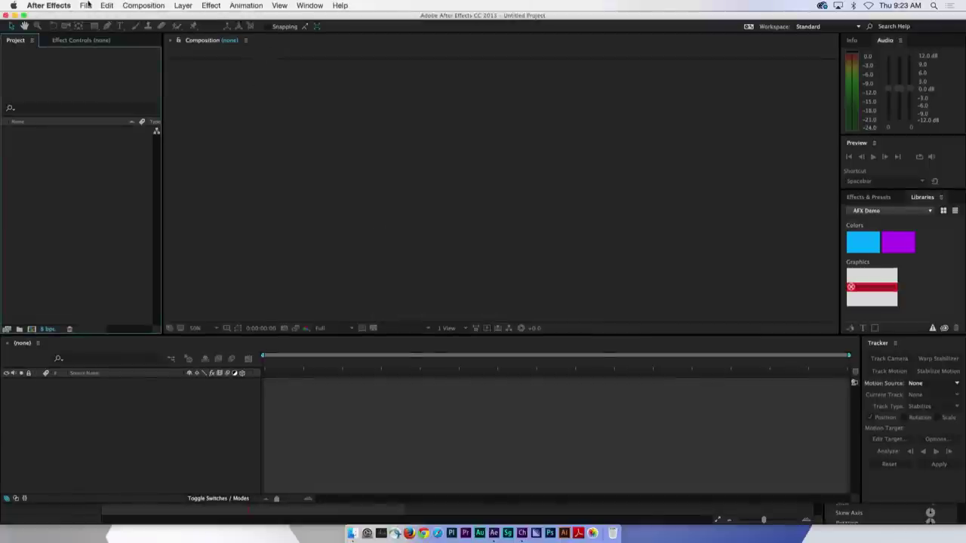
- Build a comp from TwoFishScene.000.png via the Character Animator Recording script and scrub to about 11 seconds
{"action": "left_click", "coordinate": [86, 6]}
{"action": "mouse_move", "coordinate": [134, 277]}
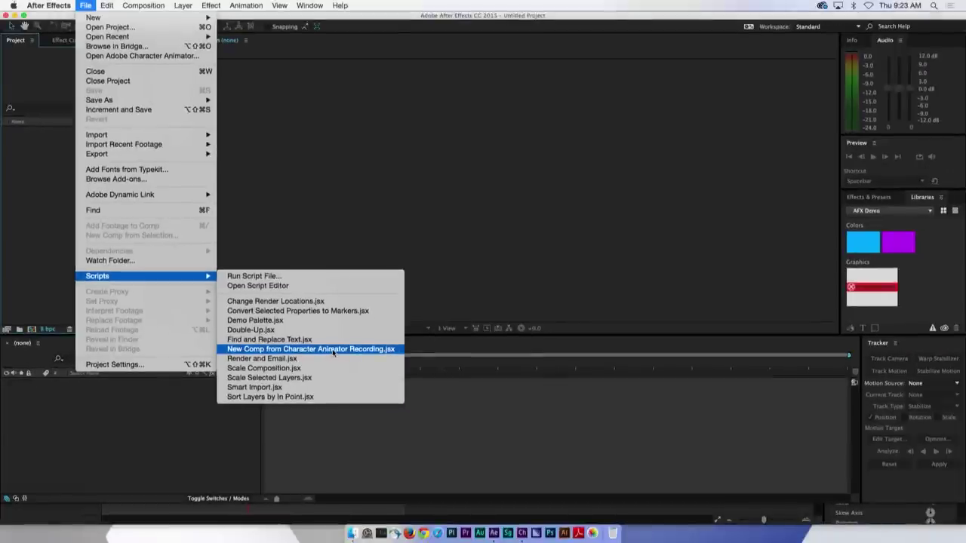
{"action": "left_click", "coordinate": [333, 349]}
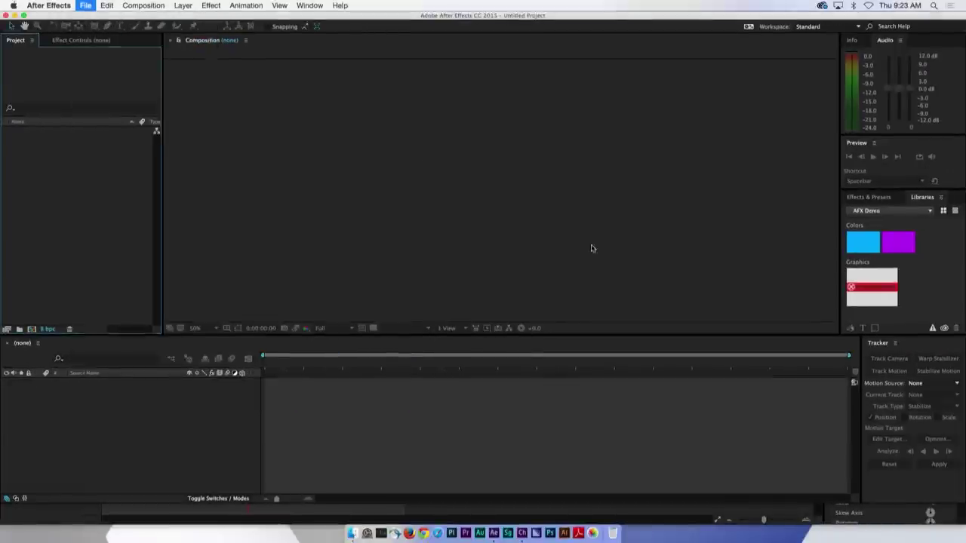
{"action": "left_click", "coordinate": [337, 199]}
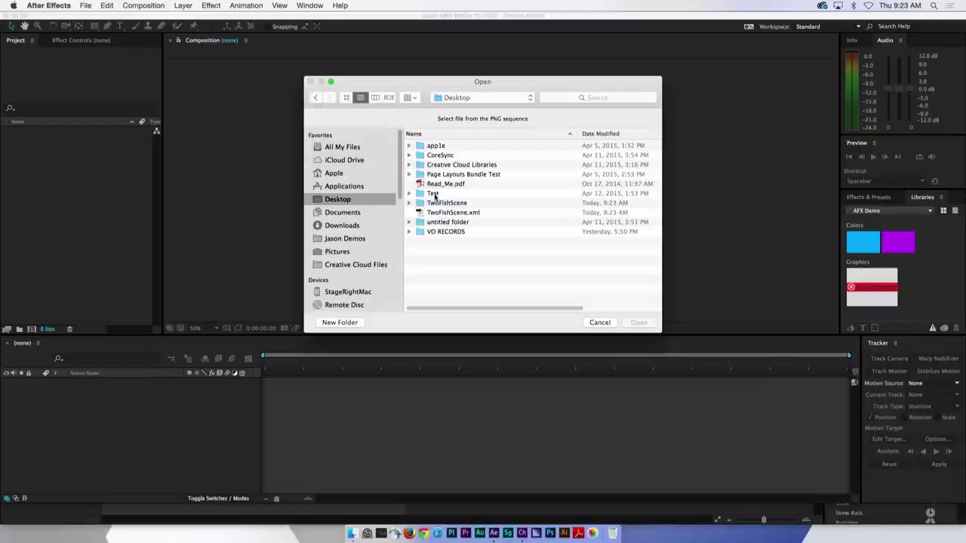
{"action": "double_click", "coordinate": [447, 204]}
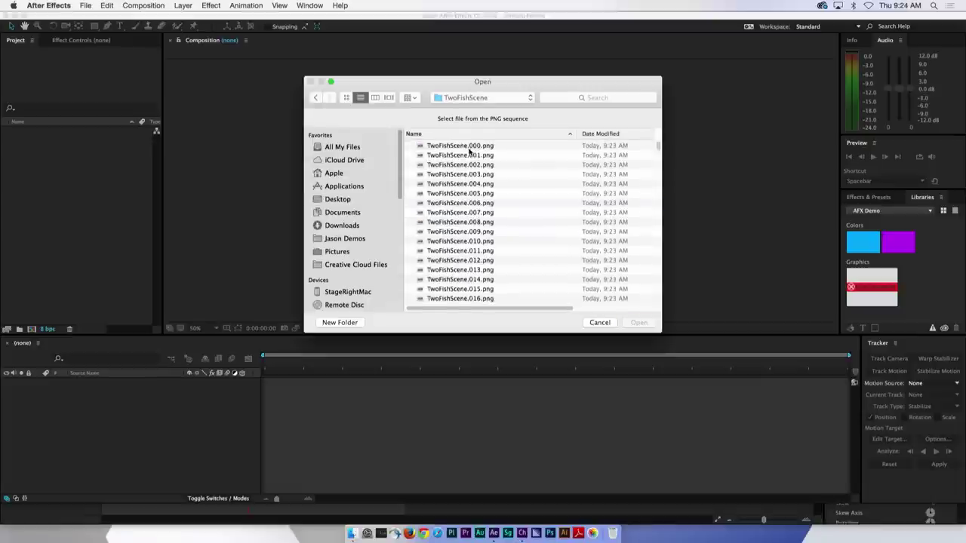
{"action": "left_click", "coordinate": [467, 146]}
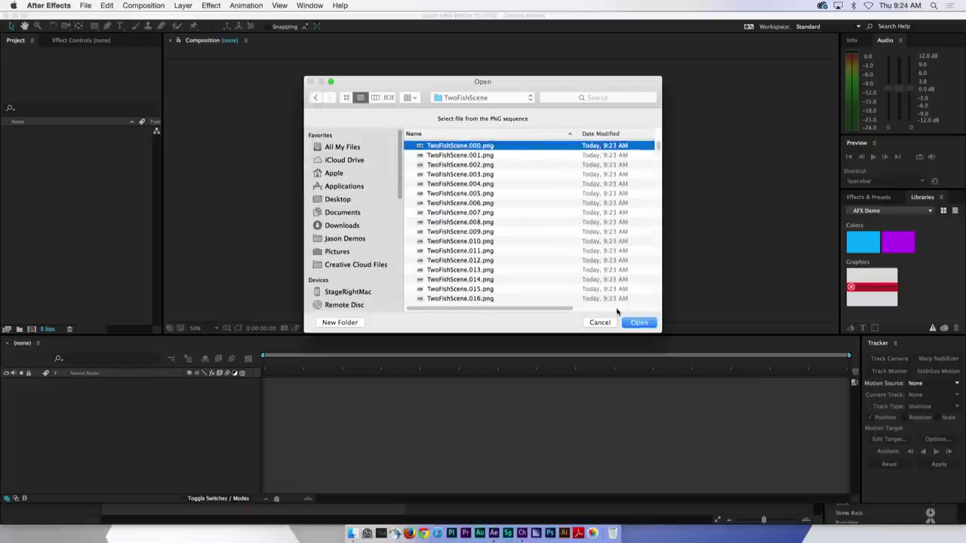
{"action": "left_click", "coordinate": [625, 323]}
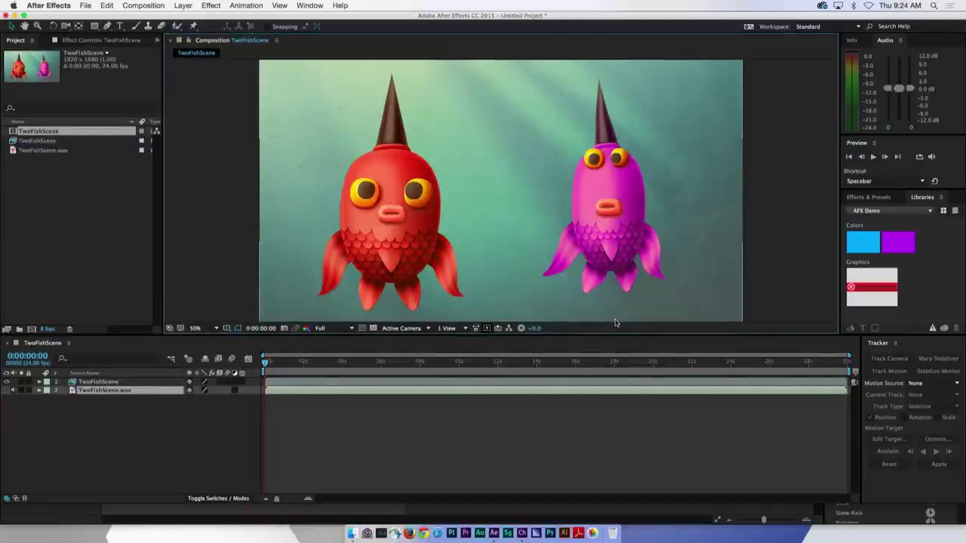
{"action": "left_click_drag", "start_coordinate": [264, 363], "coordinate": [219, 363]}
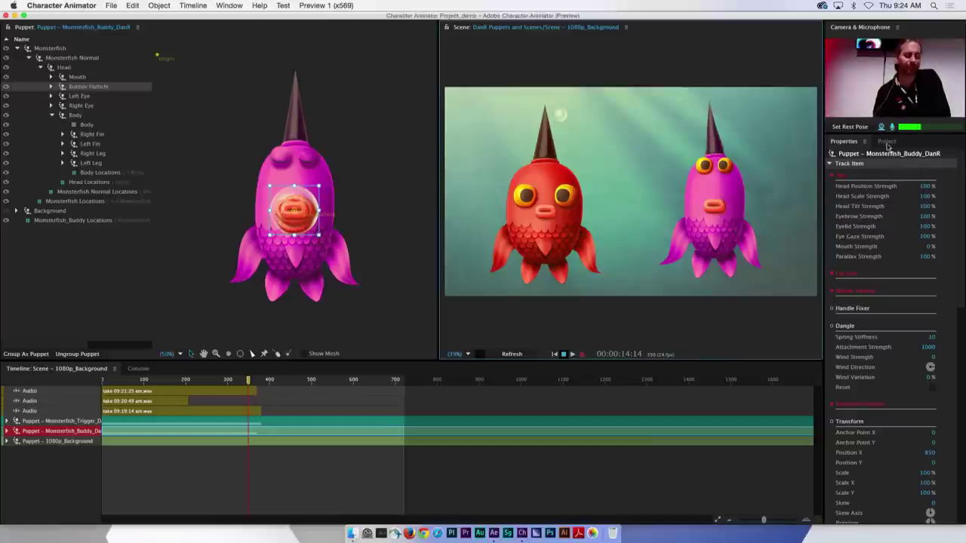
- Open Scene i – Freda_cycle from the project list and select the FredaBadu_Default puppet
{"action": "left_click", "coordinate": [886, 141]}
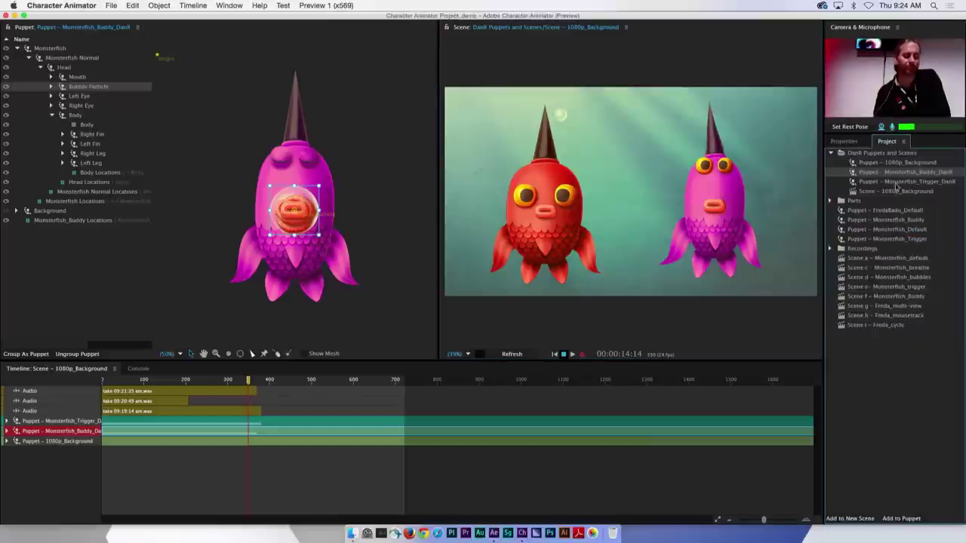
{"action": "left_click", "coordinate": [842, 326]}
{"action": "double_click", "coordinate": [842, 326]}
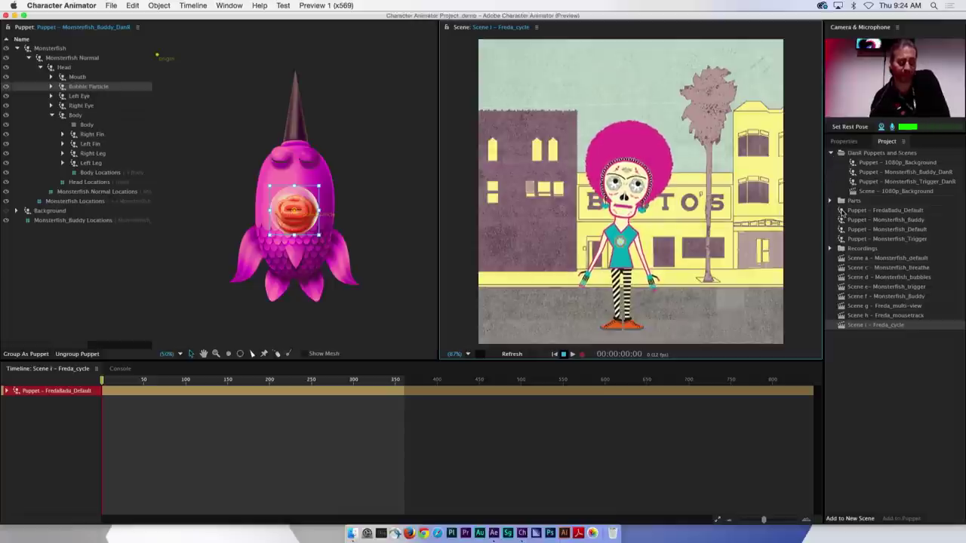
{"action": "left_click", "coordinate": [843, 211]}
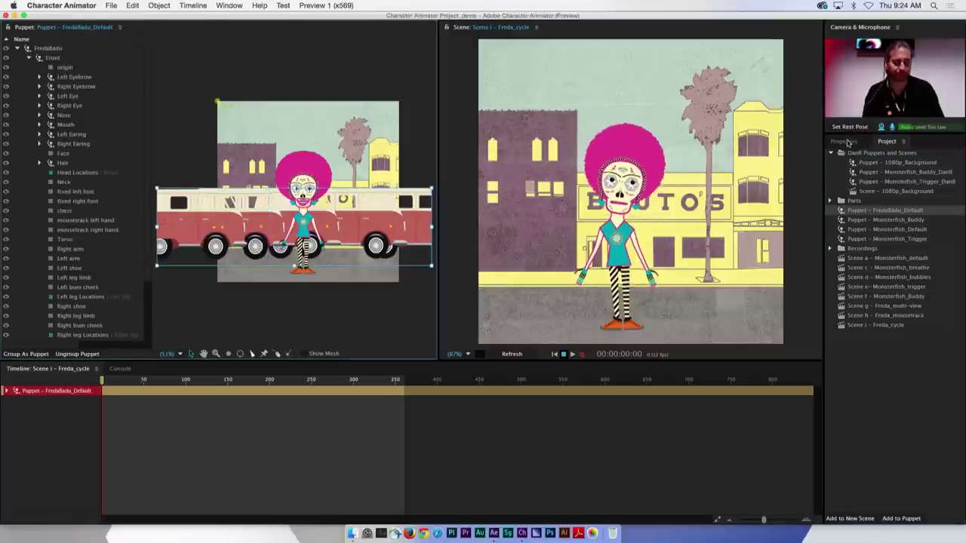
- Set the Freda_cycle scene frame rate to 24 fps and reset Freda's rest pose upright
{"action": "left_click", "coordinate": [846, 324]}
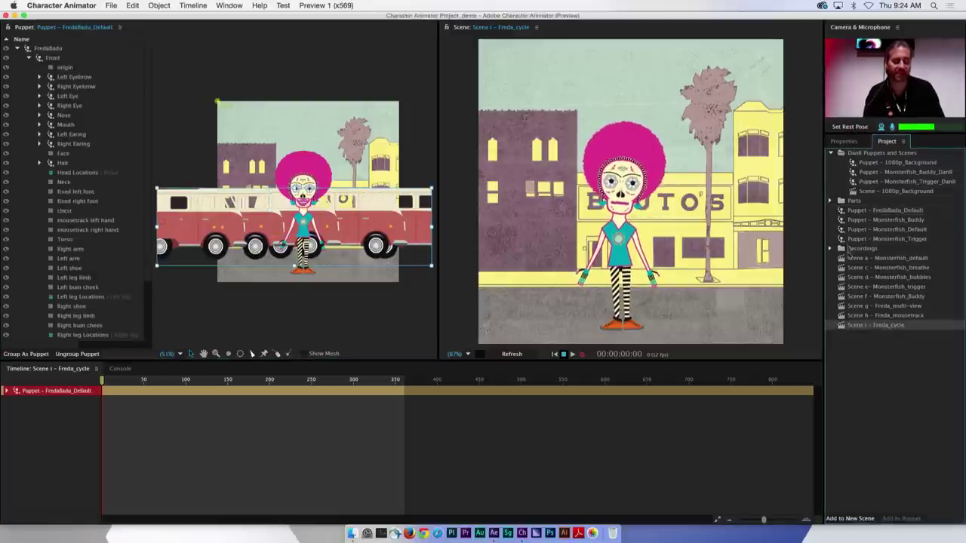
{"action": "left_click", "coordinate": [844, 141]}
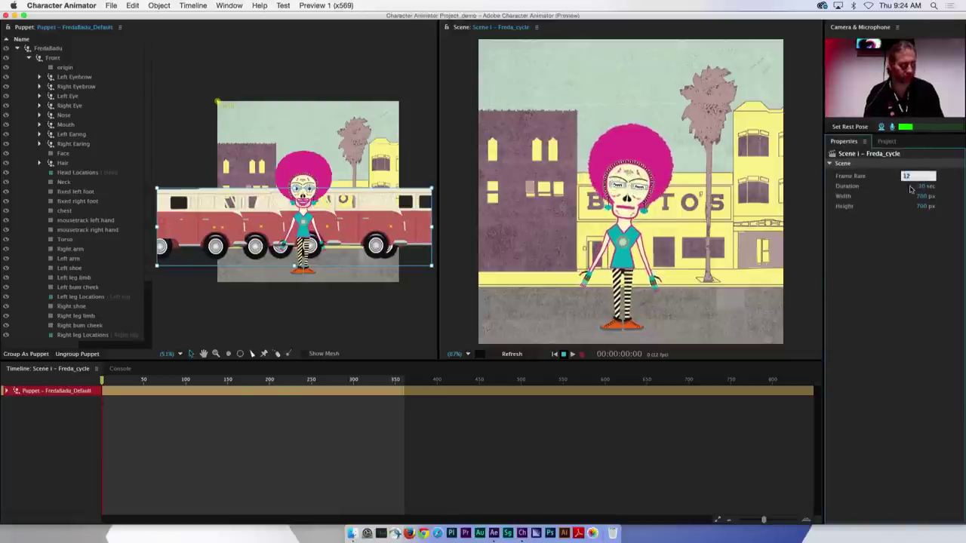
{"action": "left_click", "coordinate": [884, 141]}
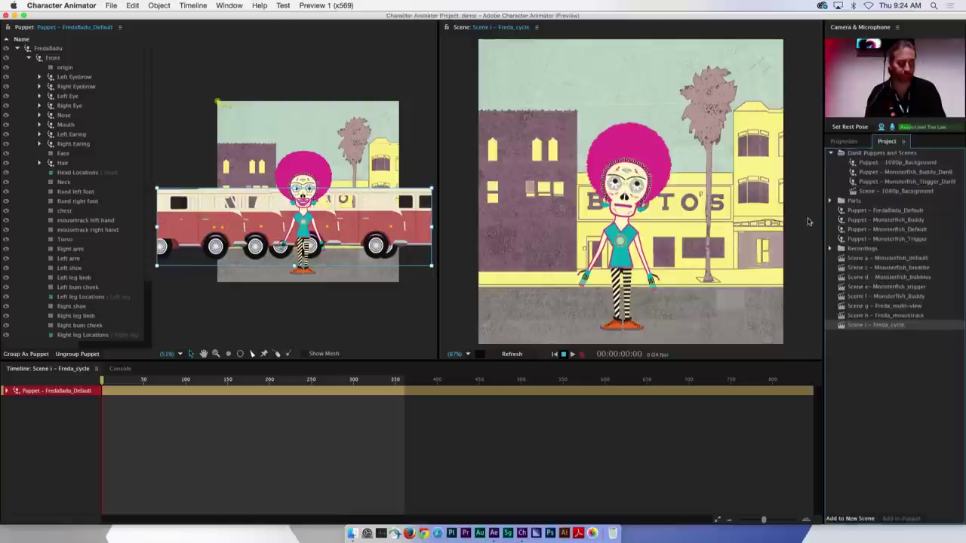
{"action": "left_click", "coordinate": [849, 127]}
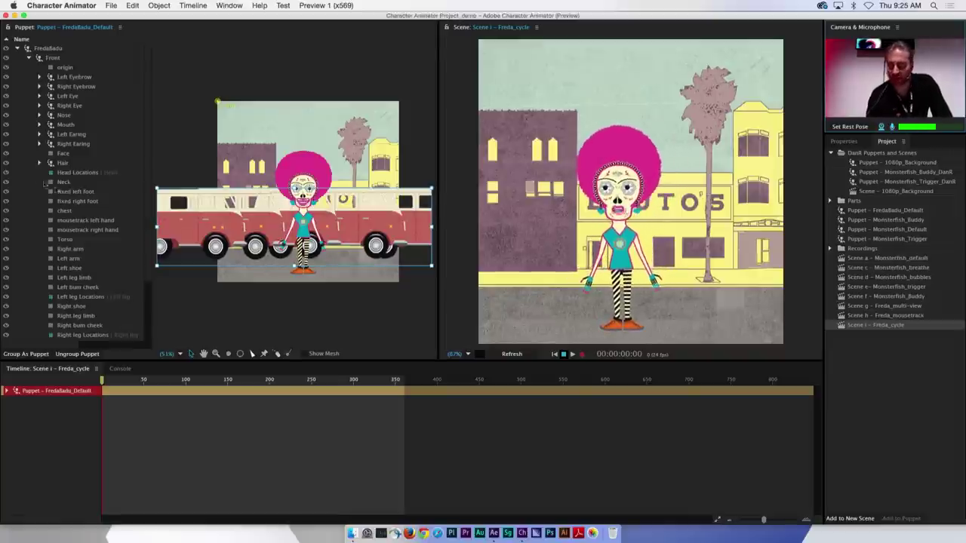
- Add a Dangle behaviour to the Left Earing layer with spring stiffness lowered to 6
{"action": "left_click", "coordinate": [71, 135]}
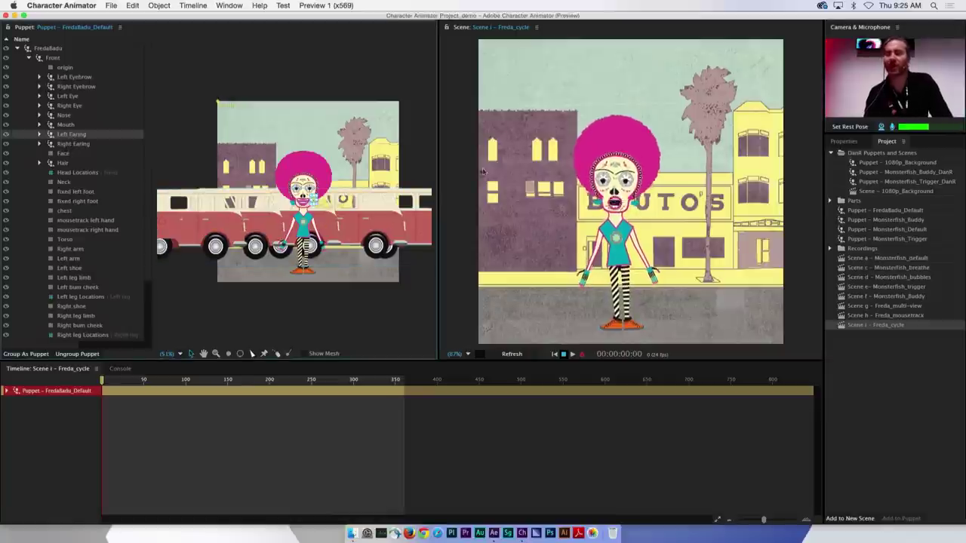
{"action": "left_click", "coordinate": [837, 143]}
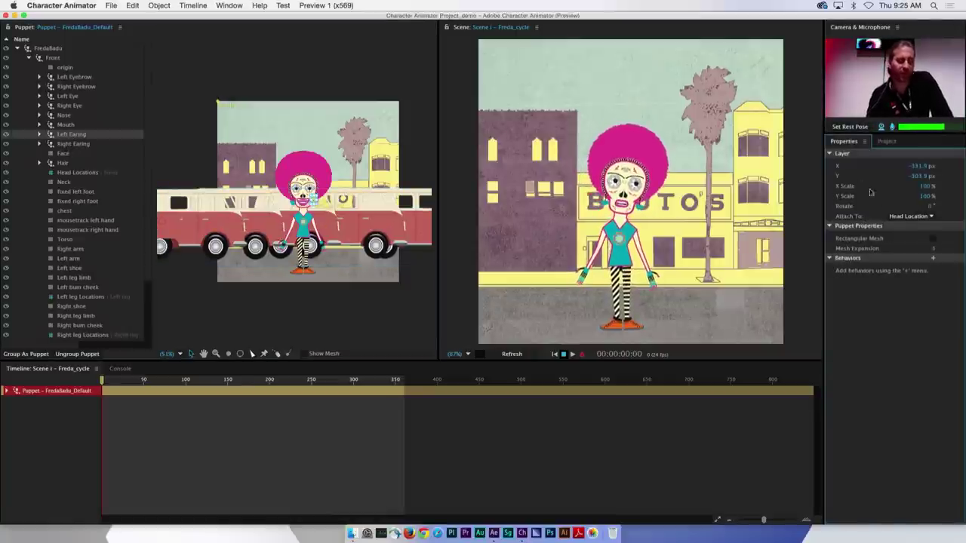
{"action": "left_click", "coordinate": [933, 258]}
{"action": "left_click", "coordinate": [892, 291]}
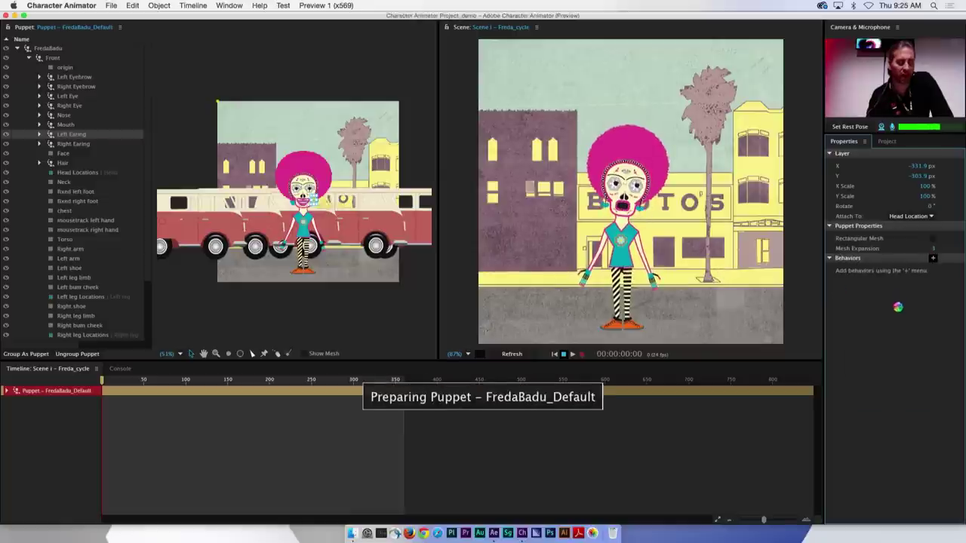
{"action": "left_click_drag", "start_coordinate": [928, 280], "coordinate": [880, 283]}
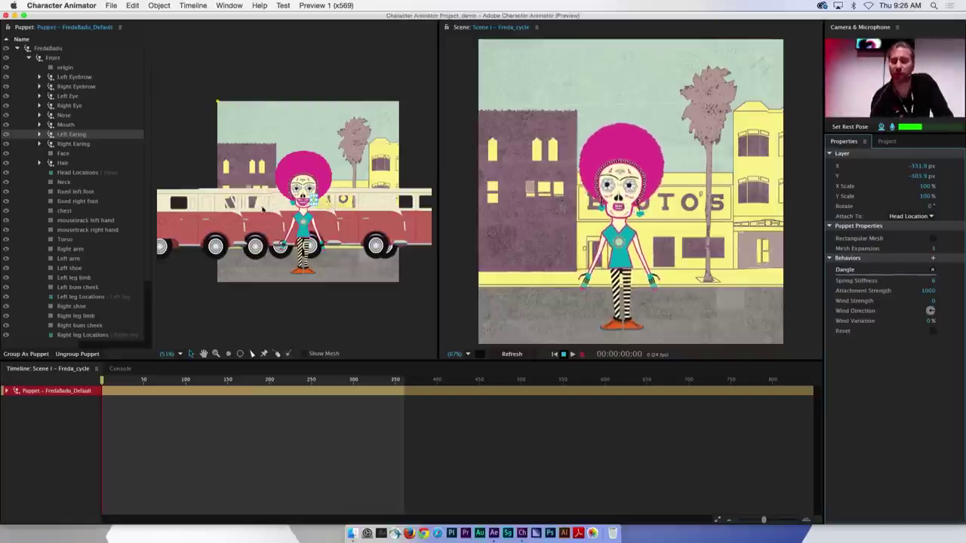
{"action": "left_click", "coordinate": [886, 141]}
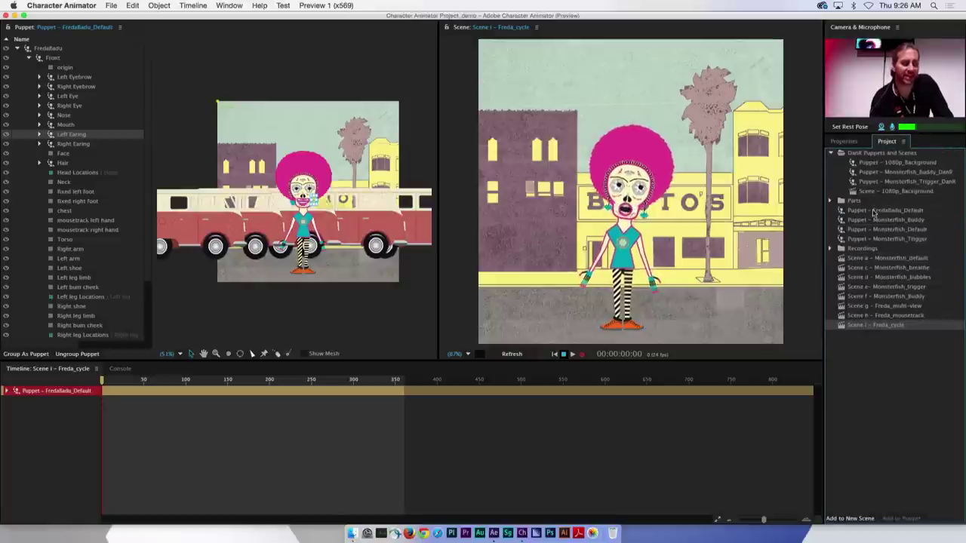
{"action": "left_click", "coordinate": [871, 211]}
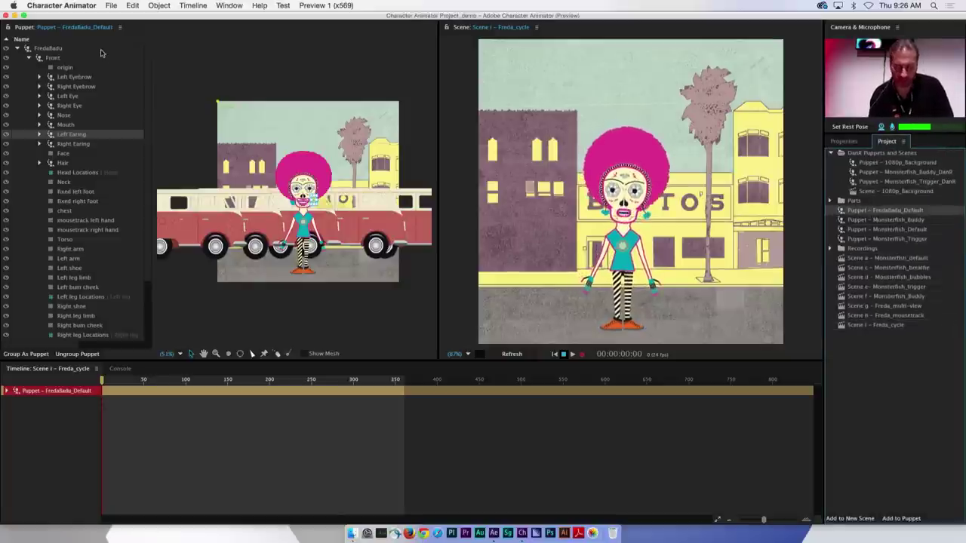
{"action": "key", "text": "super+e"}
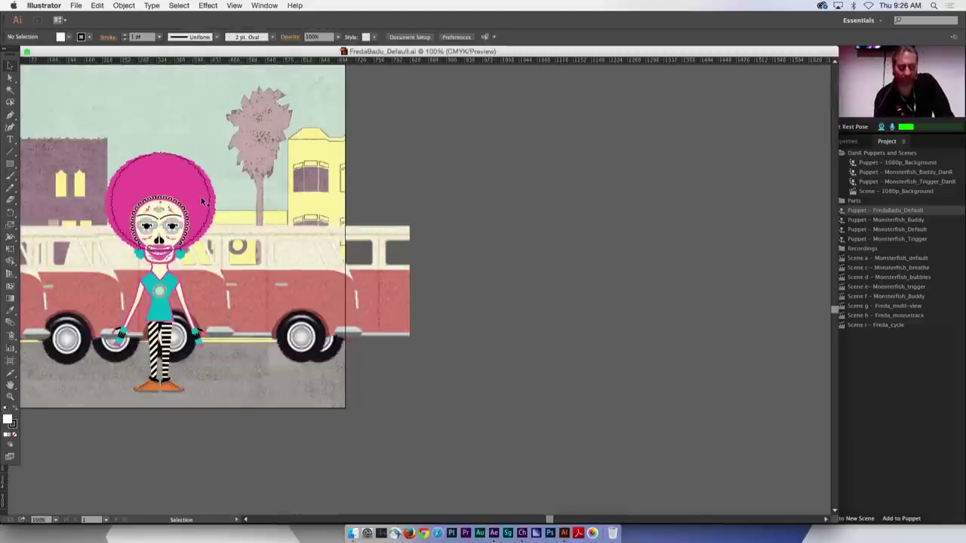
{"action": "key", "text": "a"}
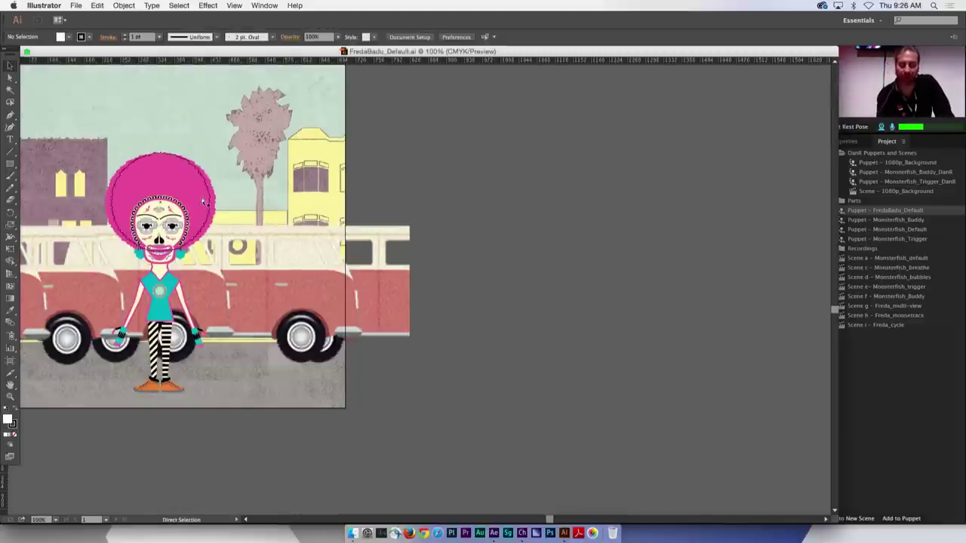
{"action": "key", "text": "super+q"}
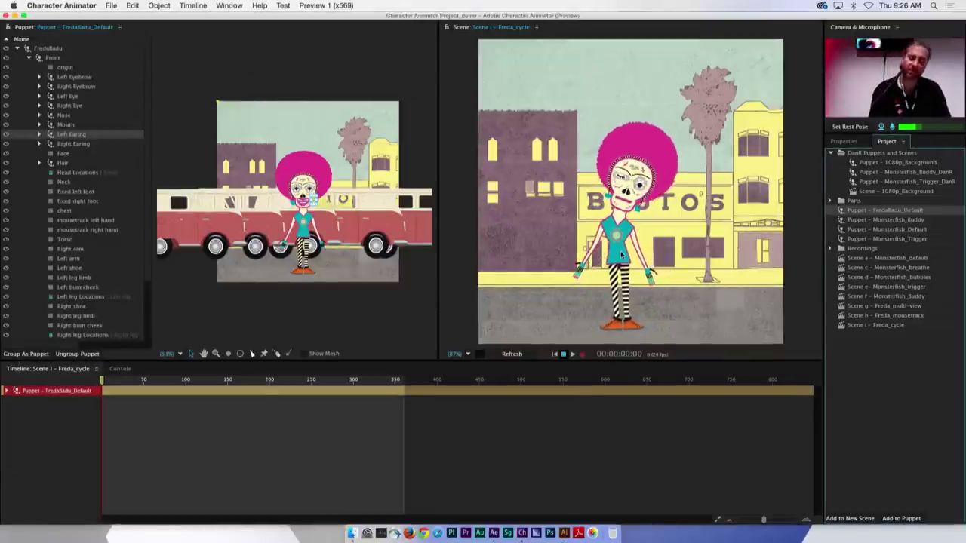
{"action": "left_click", "coordinate": [475, 73]}
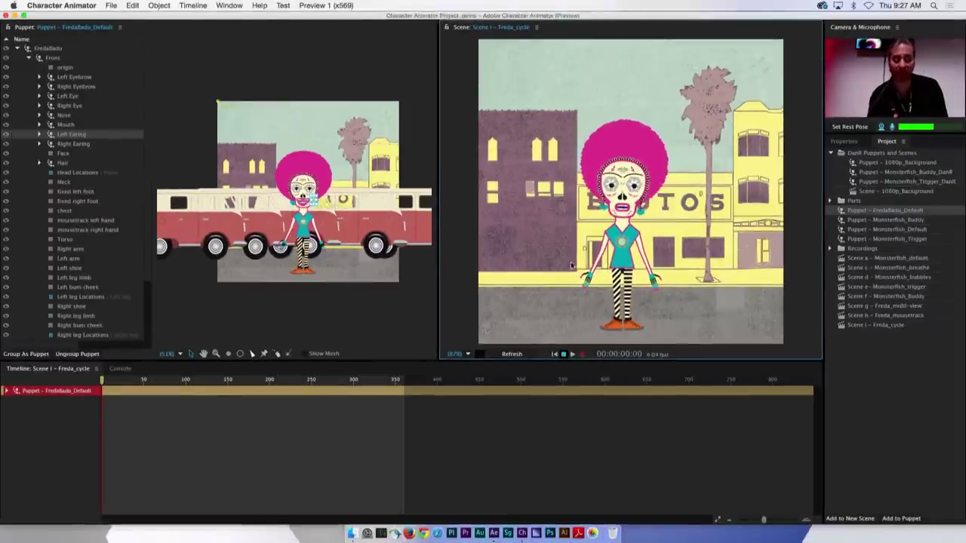
{"action": "mouse_move", "coordinate": [587, 281]}
{"action": "left_mouse_down"}
{"action": "mouse_move", "coordinate": [581, 218]}
{"action": "mouse_move", "coordinate": [563, 229]}
{"action": "mouse_move", "coordinate": [573, 230]}
{"action": "mouse_move", "coordinate": [593, 275]}
{"action": "left_mouse_up"}
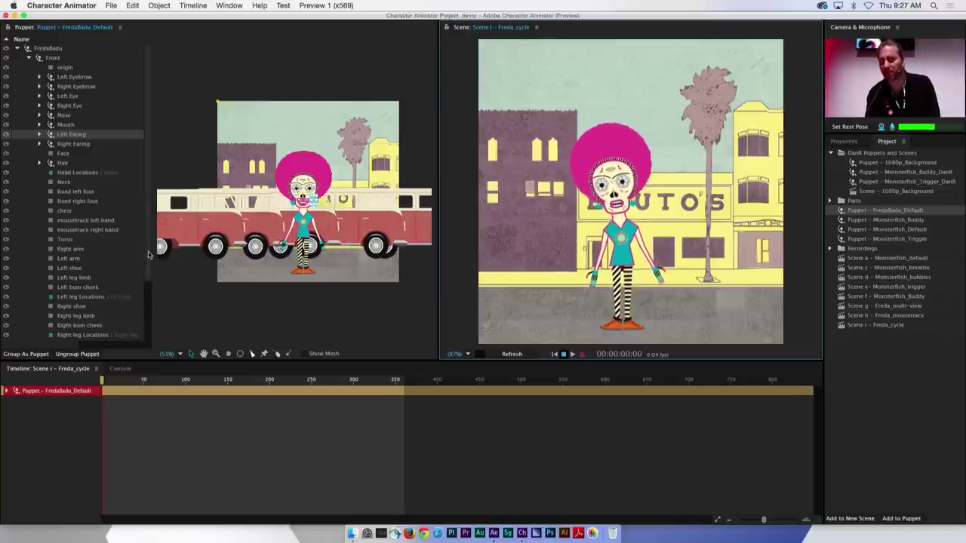
{"action": "scroll", "coordinate": [143, 286], "scroll_direction": "down", "scroll_amount": 5}
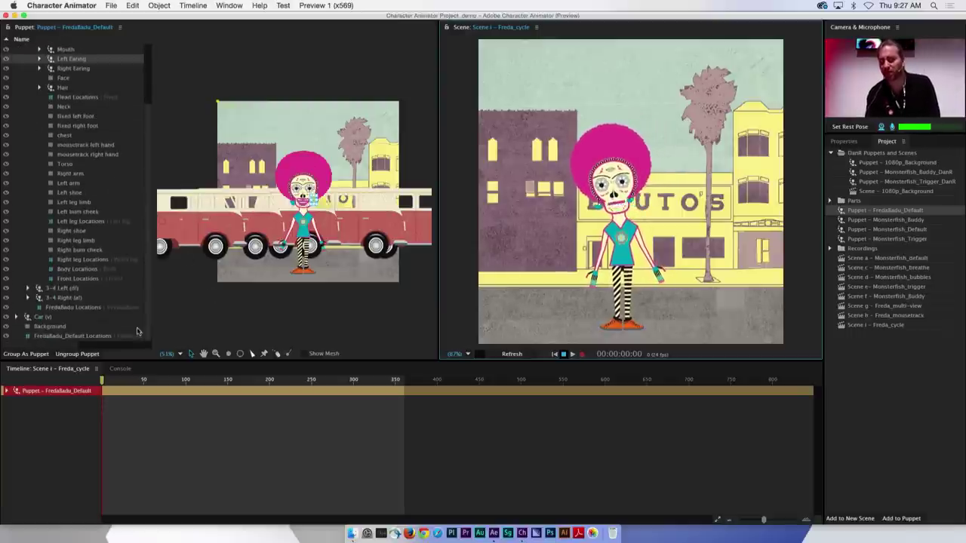
- Inspect the Car group's five image layers and Cycle Layers settings, then start recording a take
{"action": "left_click", "coordinate": [27, 317]}
{"action": "scroll", "coordinate": [149, 309], "scroll_direction": "down", "scroll_amount": 3}
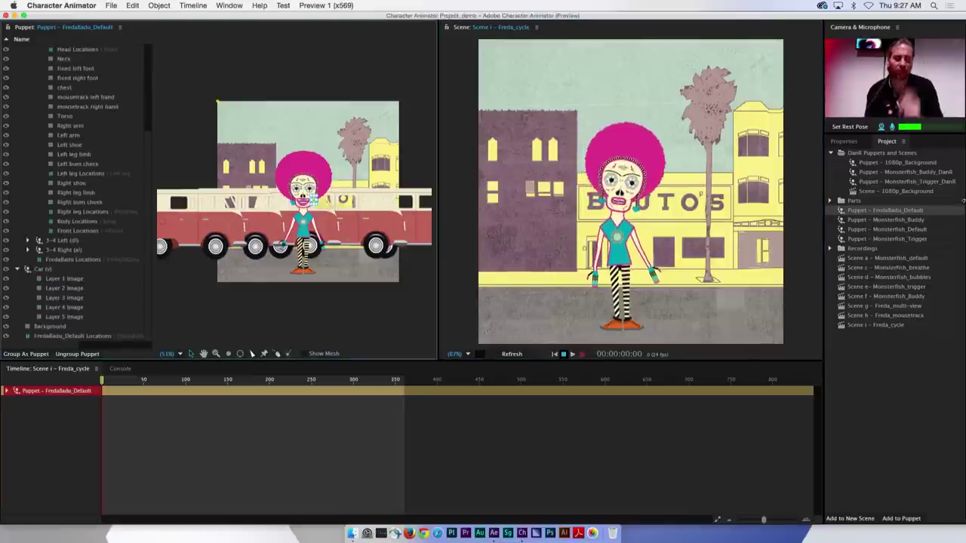
{"action": "left_click", "coordinate": [853, 143]}
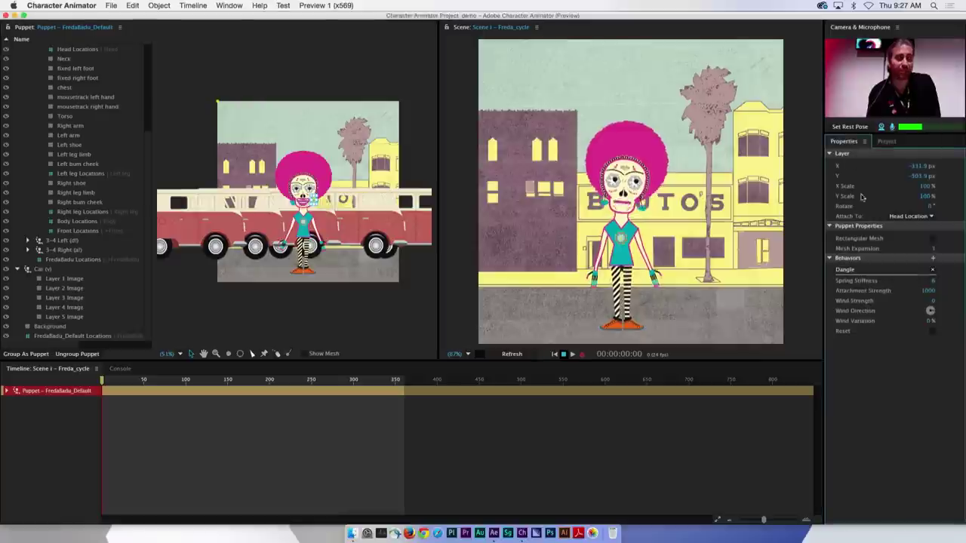
{"action": "left_click", "coordinate": [932, 259]}
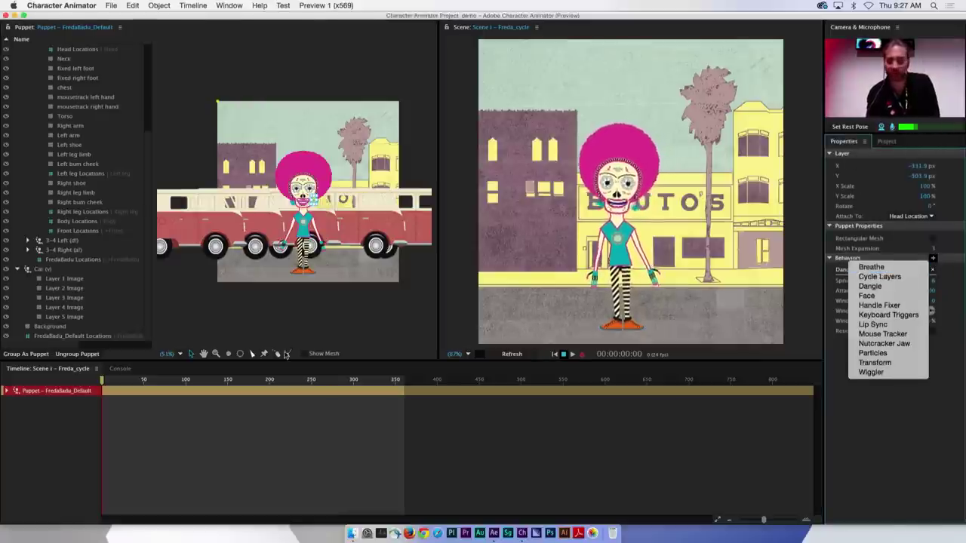
{"action": "left_click", "coordinate": [88, 282]}
{"action": "left_click", "coordinate": [56, 270]}
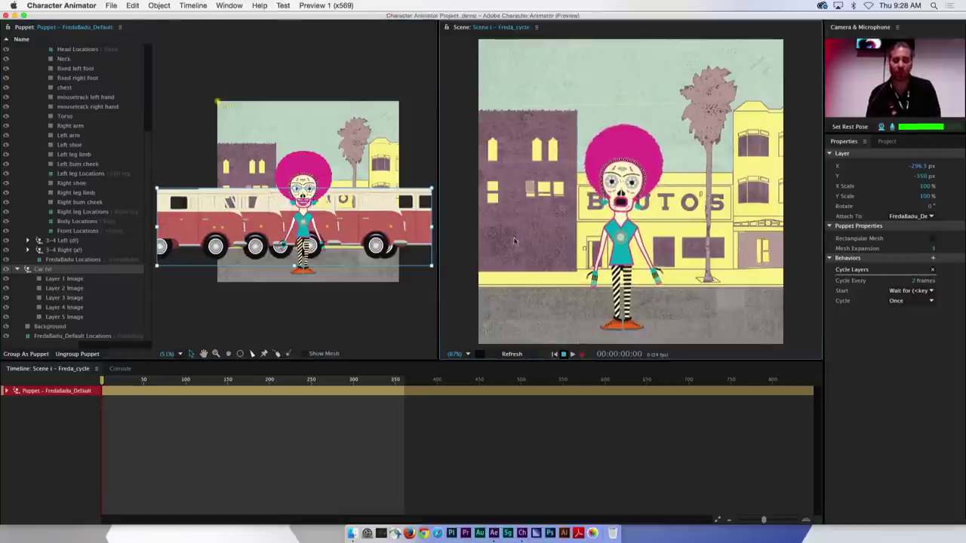
{"action": "left_click", "coordinate": [582, 358]}
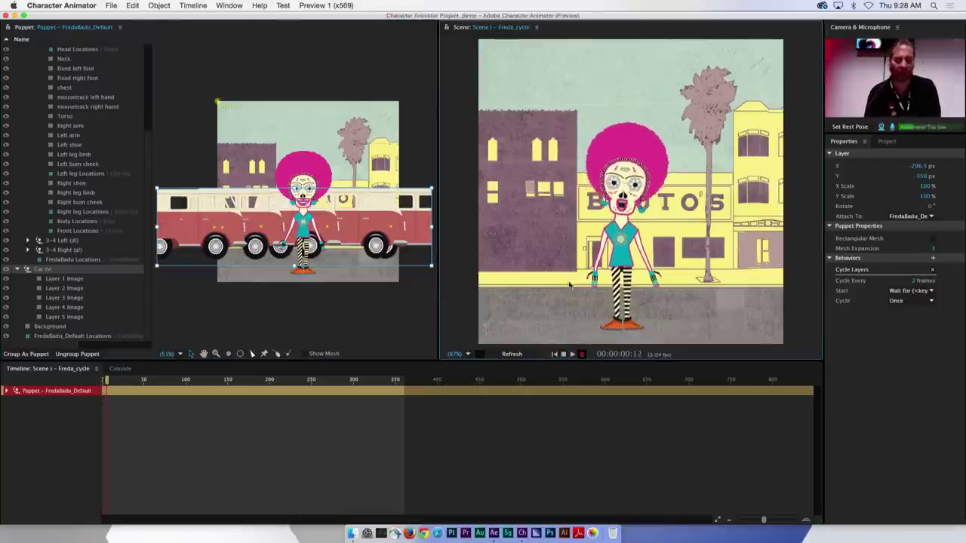
- Record a take of Freda waving while the C trigger drives the van across the scene
{"action": "mouse_move", "coordinate": [593, 281]}
{"action": "left_mouse_down"}
{"action": "mouse_move", "coordinate": [582, 181]}
{"action": "mouse_move", "coordinate": [573, 219]}
{"action": "left_mouse_up"}
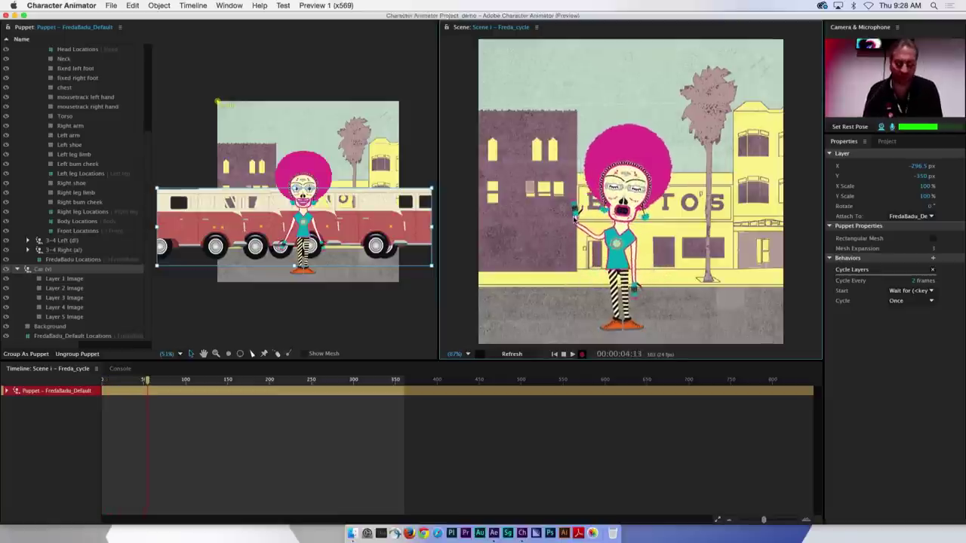
{"action": "key", "text": "c"}
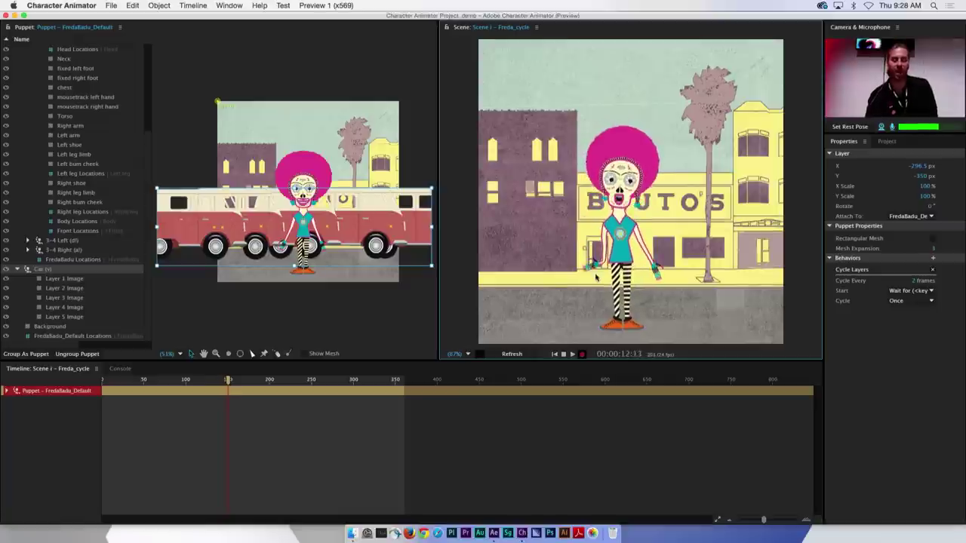
{"action": "left_click", "coordinate": [563, 354]}
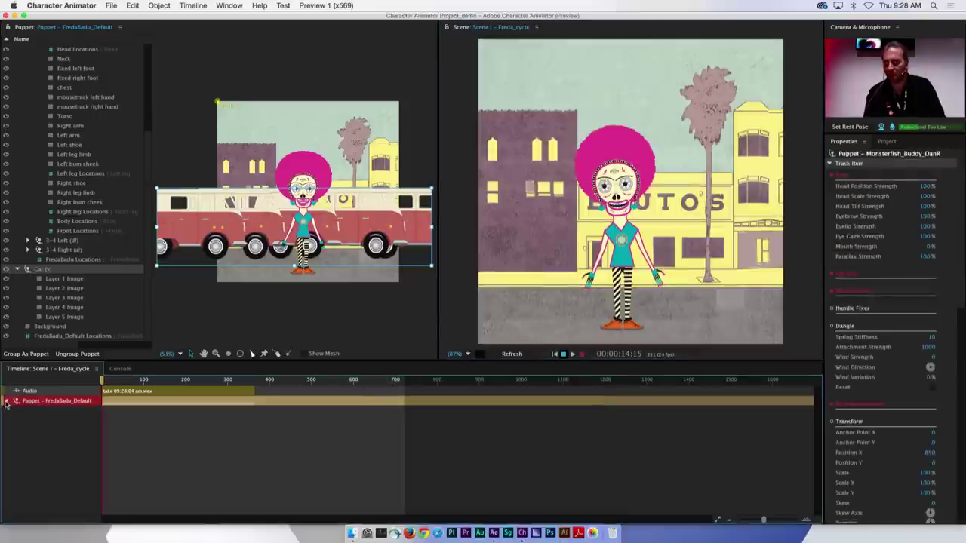
- Expand Freda's puppet track to show its take sub-tracks, then test-drag her hand beside her head
{"action": "left_click", "coordinate": [7, 401]}
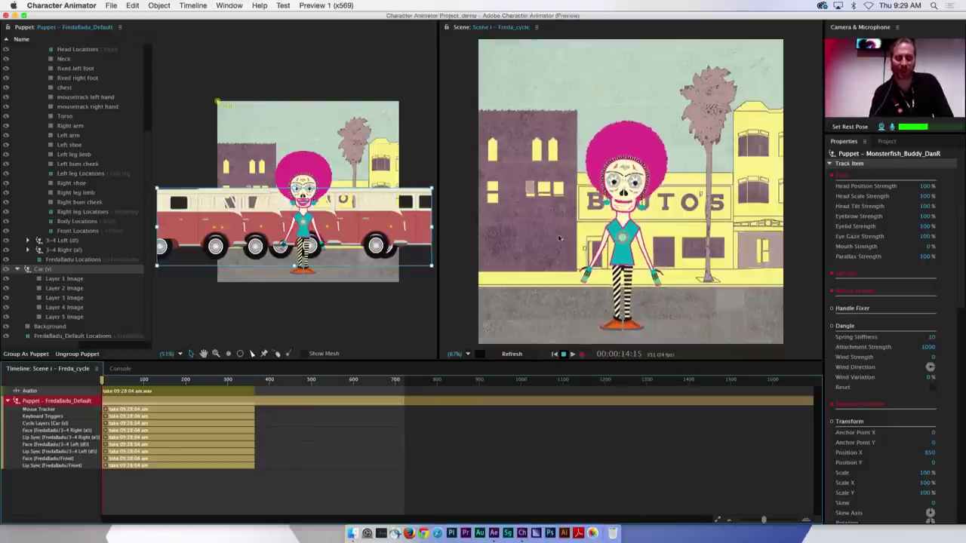
{"action": "left_click", "coordinate": [579, 270]}
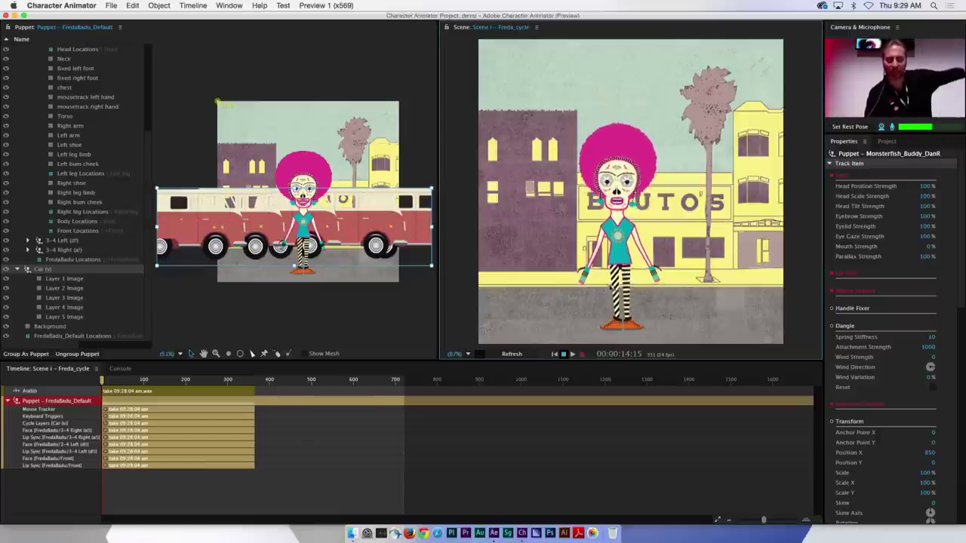
{"action": "left_click_drag", "start_coordinate": [570, 265], "coordinate": [576, 204]}
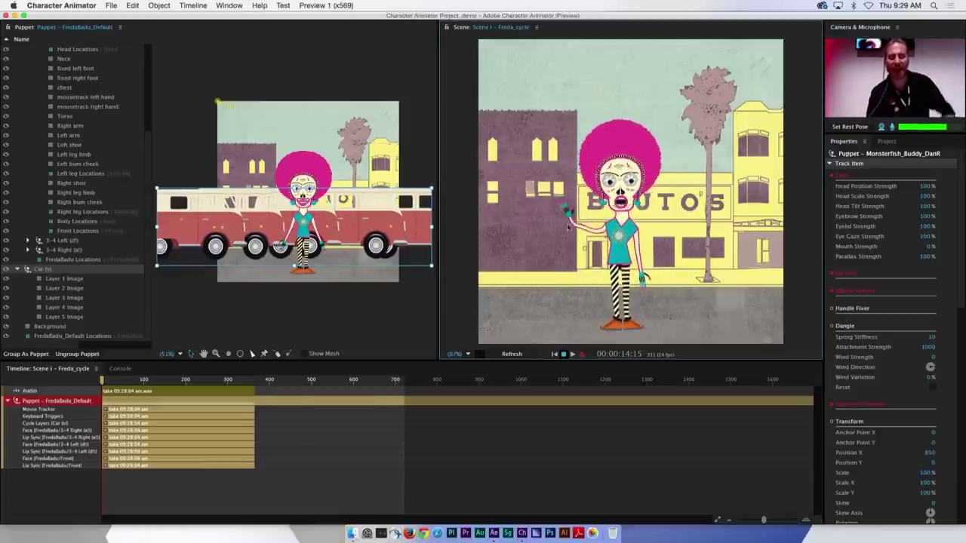
{"action": "left_click_drag", "start_coordinate": [592, 219], "coordinate": [569, 224]}
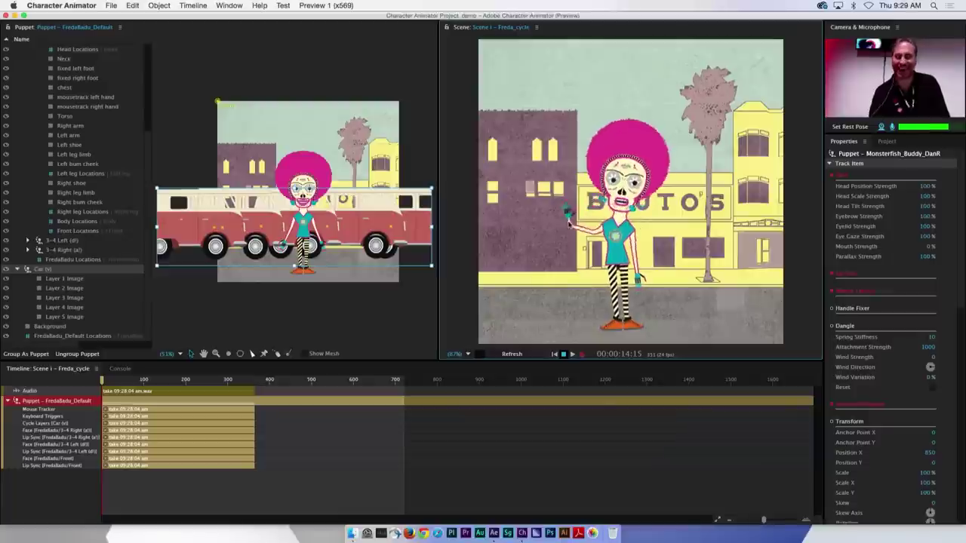